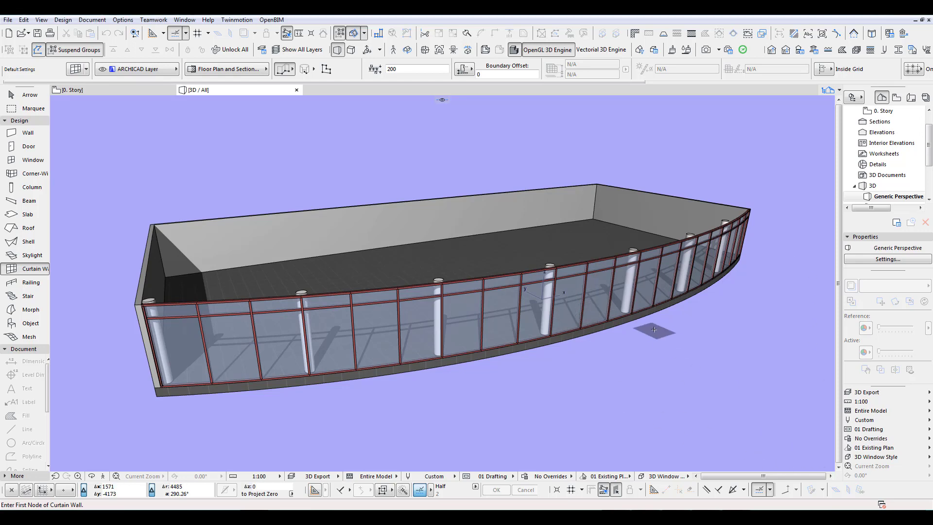
- Examine the finished curved curtain wall and the columns behind it from several angles in 3D
shift+middle_drag(552, 311, 361, 335)
scroll(543, 306, up, 3)
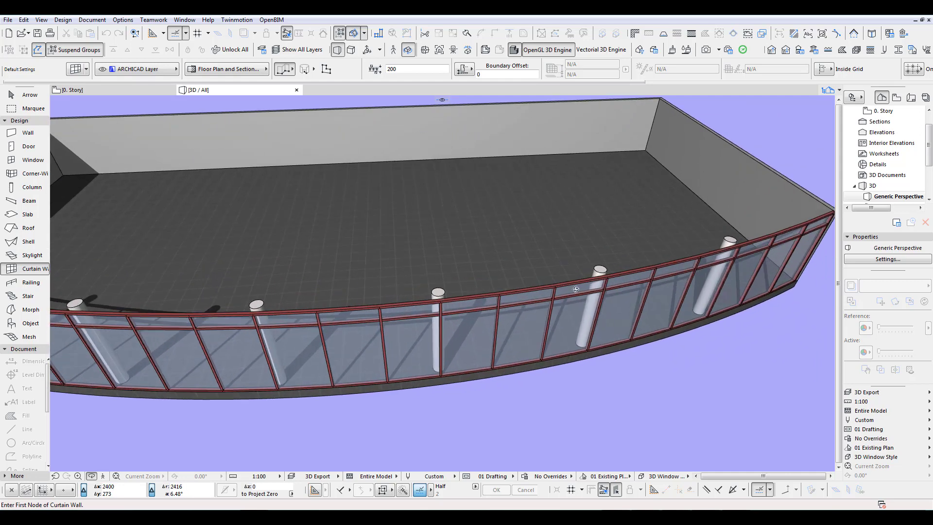
scroll(542, 306, down, 3)
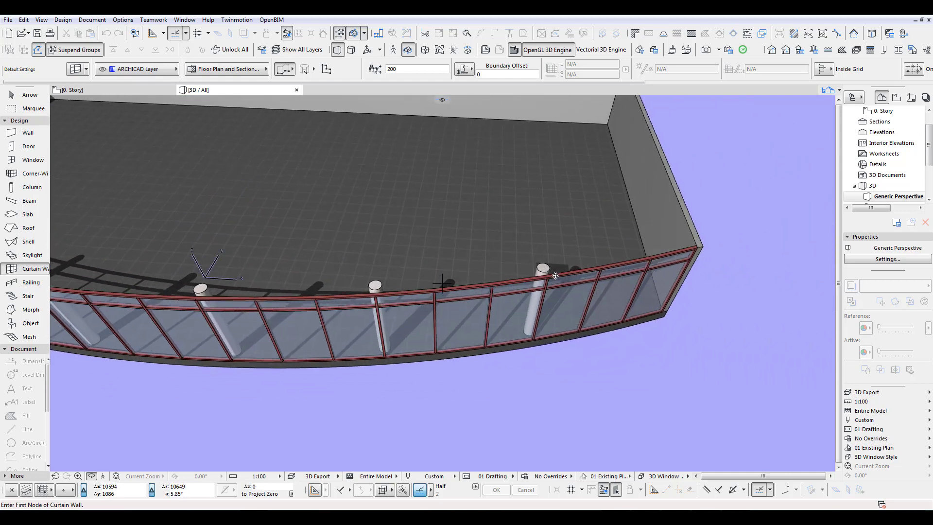
shift+middle_drag(499, 293, 783, 276)
shift+middle_drag(519, 315, 652, 280)
shift+middle_drag(443, 321, 294, 360)
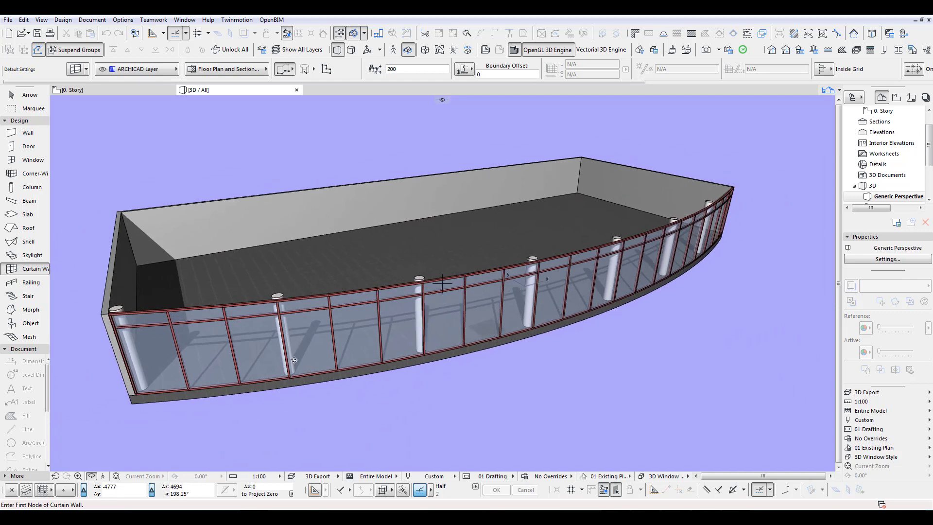
- Examine the starting model in plan and 3D, including its walls, slab, single column and open curved front
key(F2)
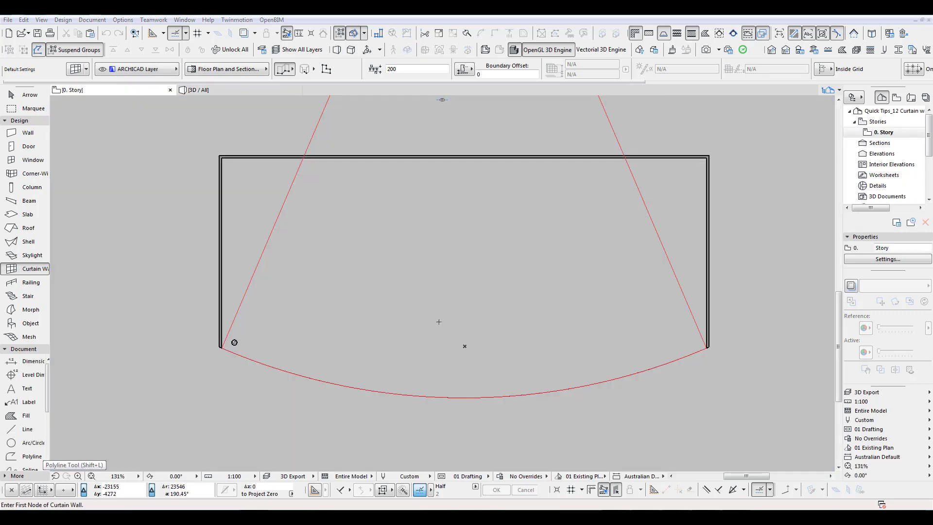
scroll(488, 314, down, 3)
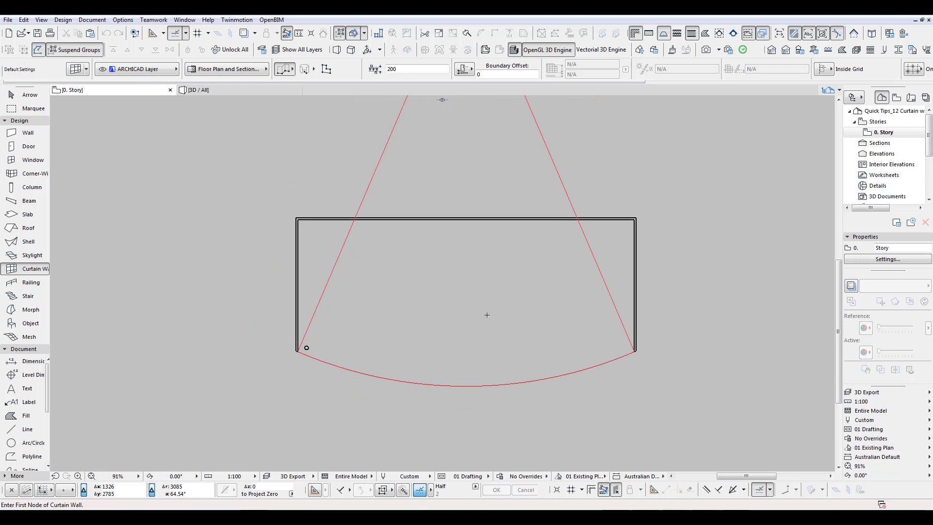
scroll(488, 314, up, 2)
key(F3)
shift+middle_drag(411, 294, 578, 305)
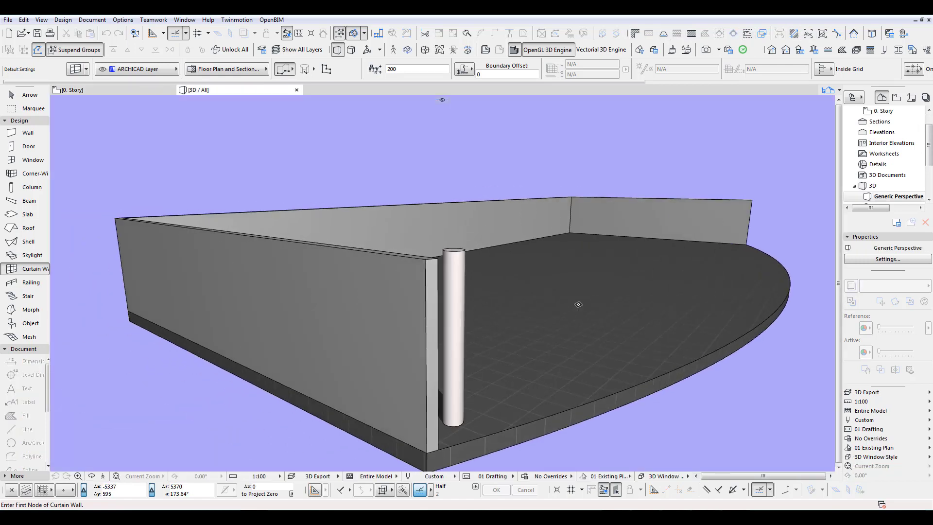
middle_drag(583, 361, 457, 367)
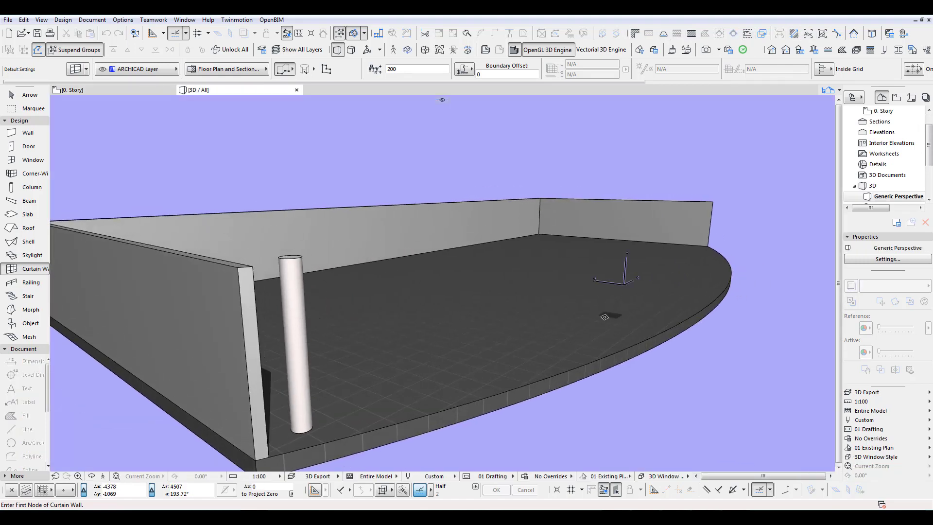
- Return to the floor plan and review the grid pattern in the default curtain wall scheme
key(F2)
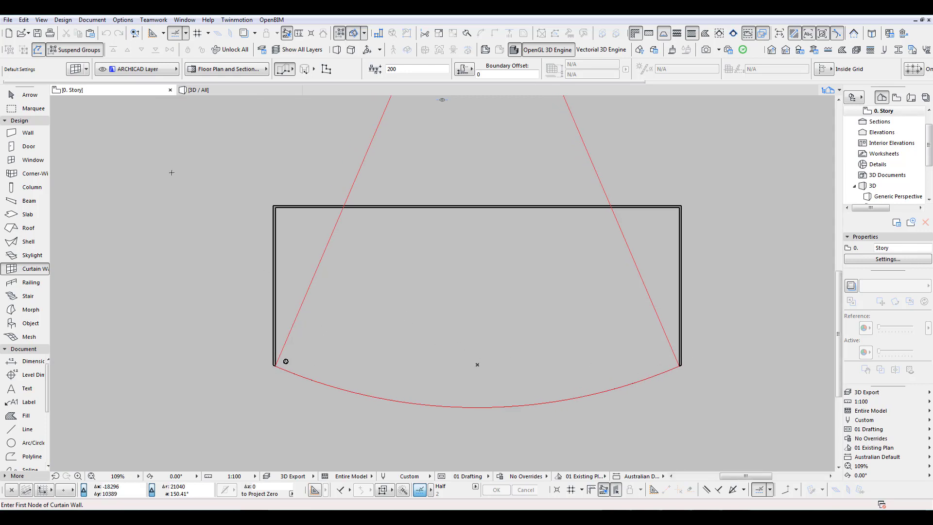
click(77, 73)
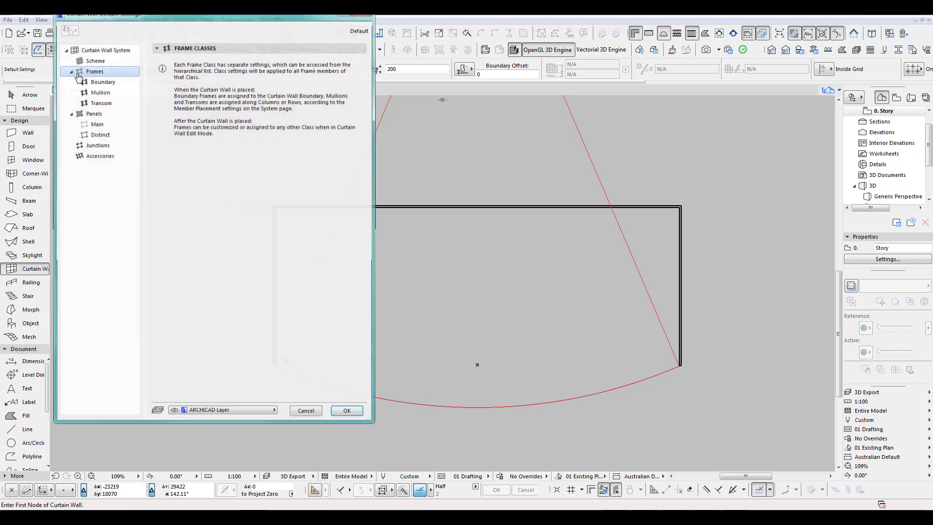
click(93, 60)
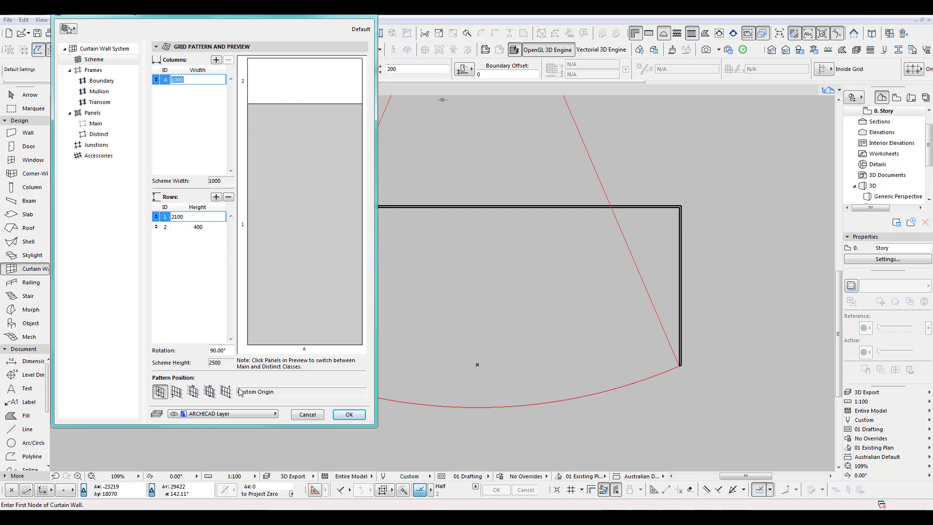
click(349, 414)
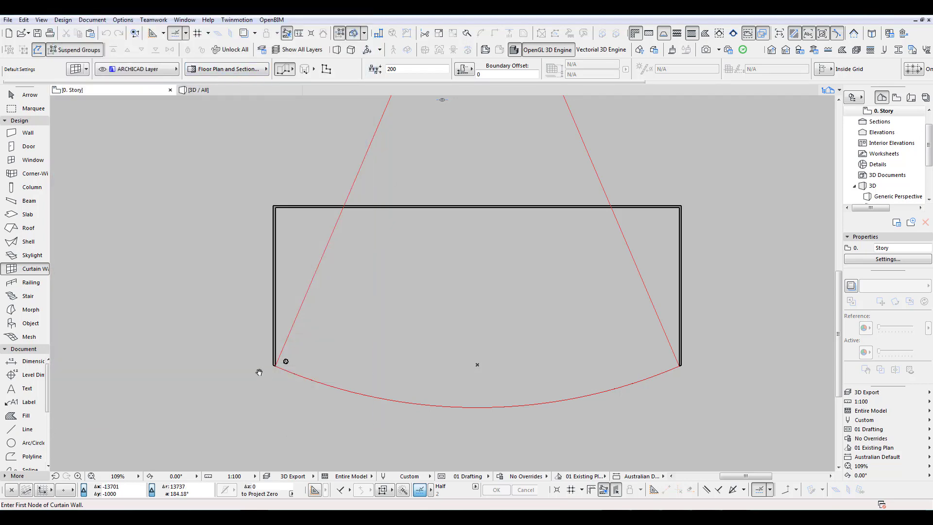
- Set the curtain wall geometry method to a single segment
middle_drag(259, 373, 210, 359)
scroll(211, 350, up, 1)
click(286, 69)
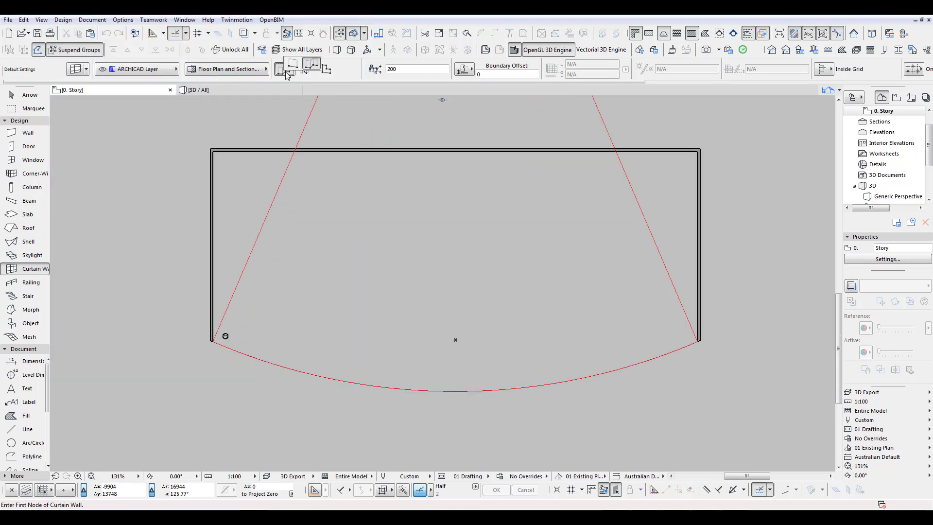
click(293, 67)
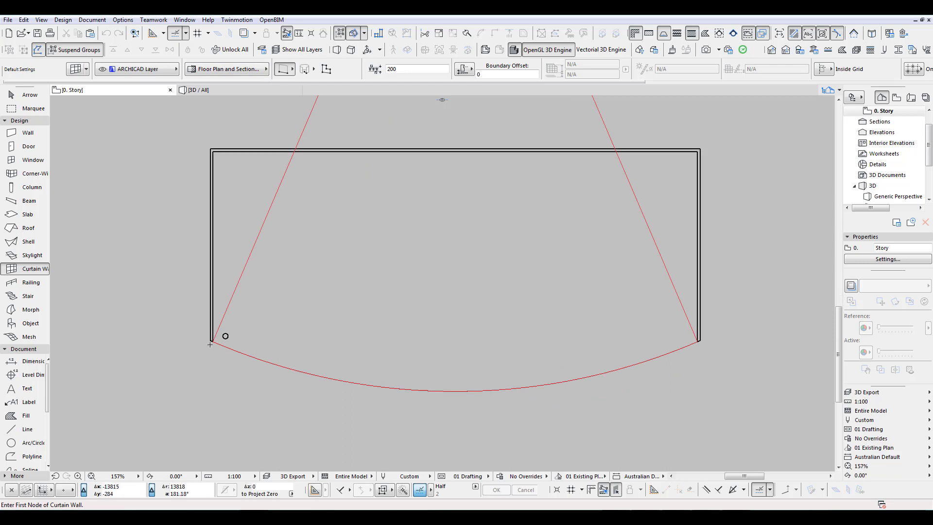
scroll(220, 338, up, 5)
click(220, 338)
scroll(395, 343, down, 4)
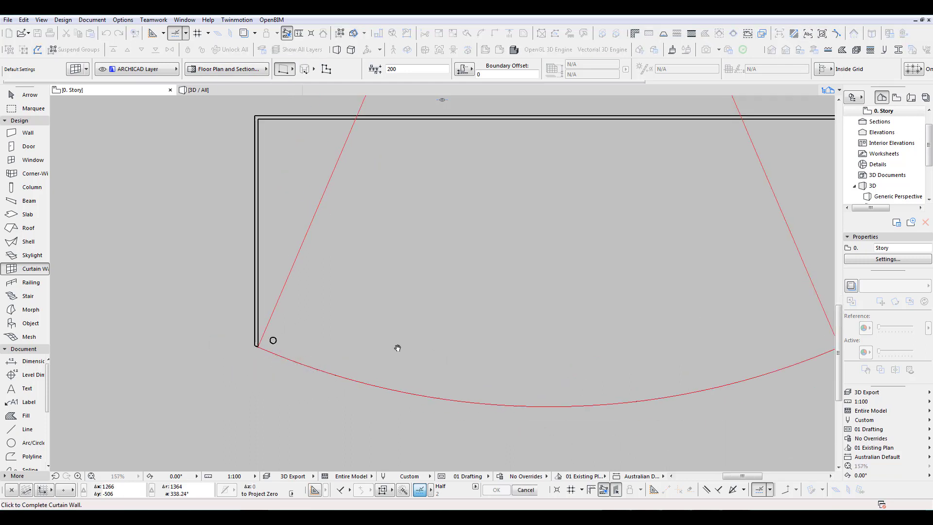
scroll(180, 343, up, 8)
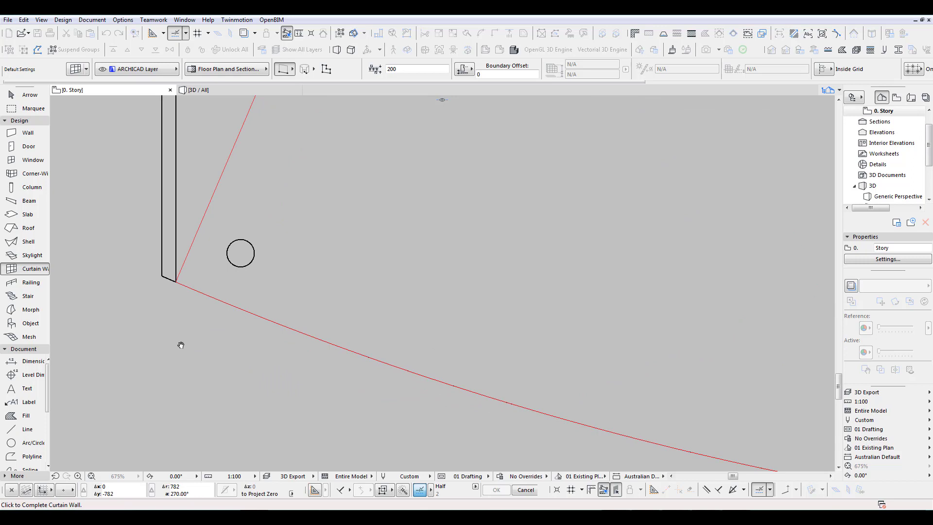
key(Escape)
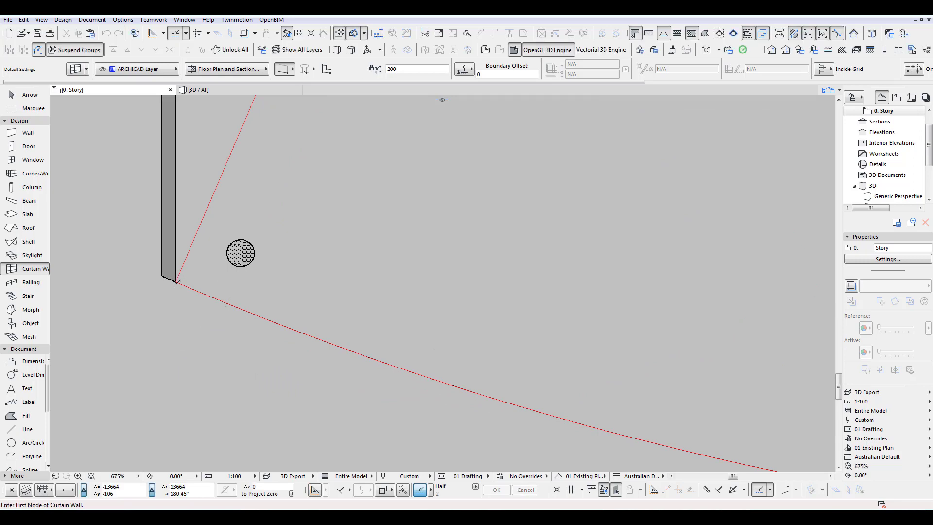
- Place a straight curtain wall between the inner corners of the two side walls, 2500 high at 90°, with its external side toward the room
click(176, 282)
scroll(479, 324, down, 6)
middle_drag(567, 319, 108, 269)
scroll(596, 281, up, 7)
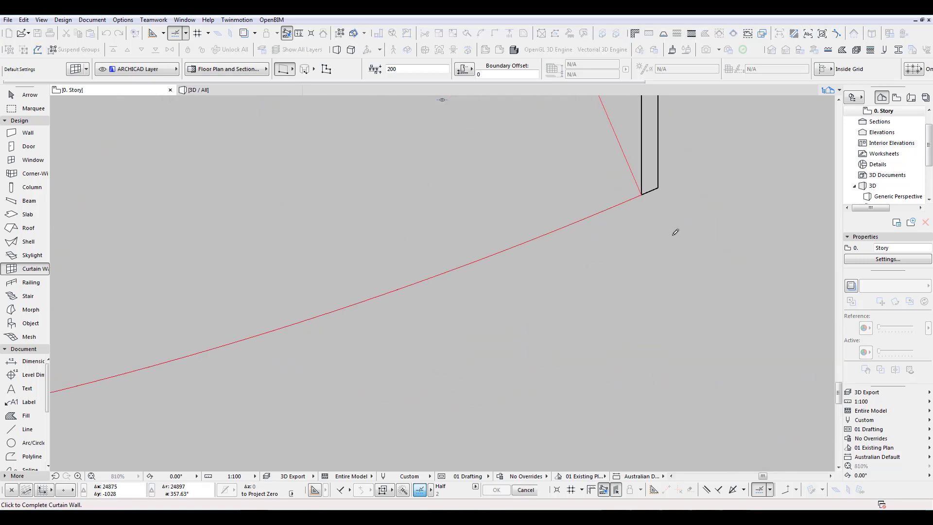
click(642, 197)
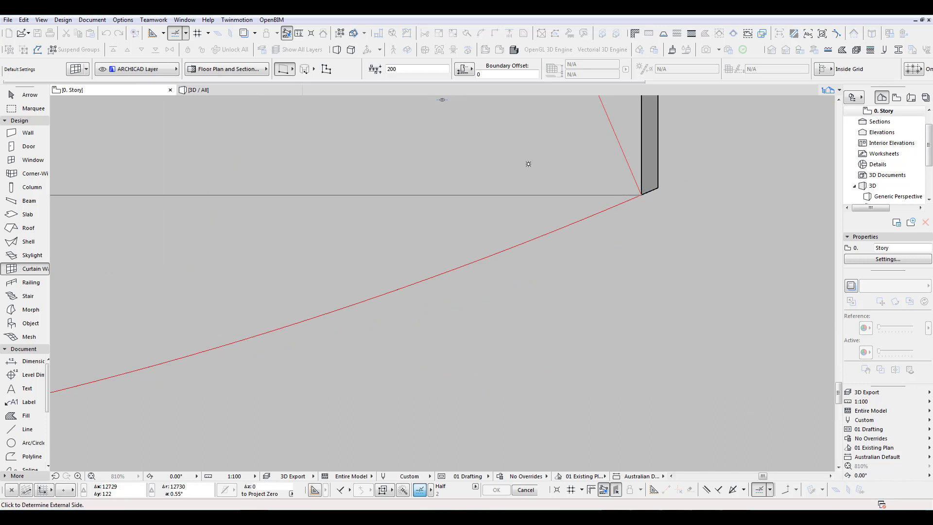
click(501, 155)
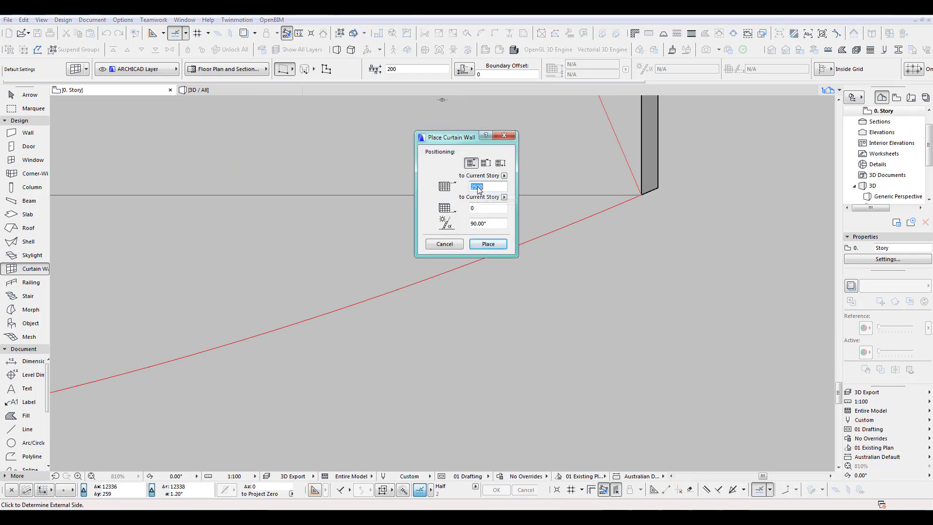
click(488, 245)
scroll(568, 254, down, 6)
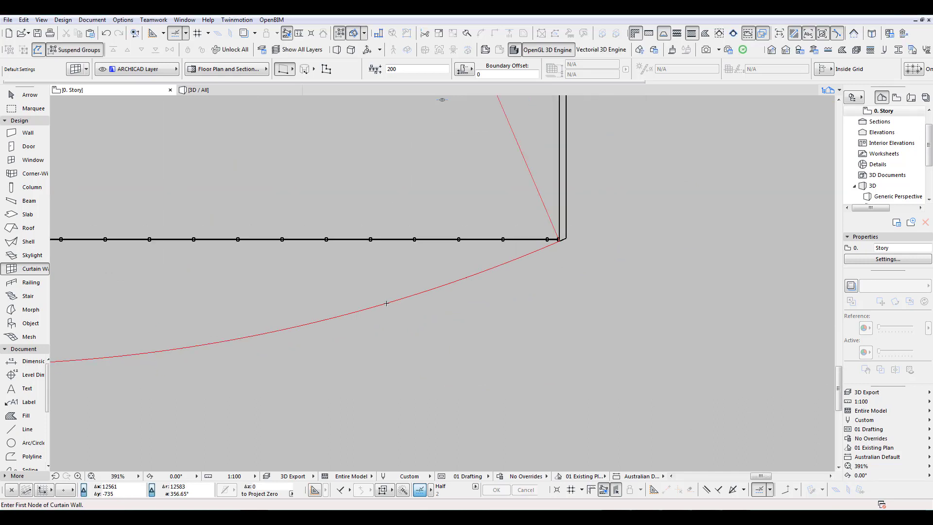
- Select the straight curtain wall and curve its reference line to match the red guide arc
scroll(443, 211, up, 5)
shift+click(462, 165)
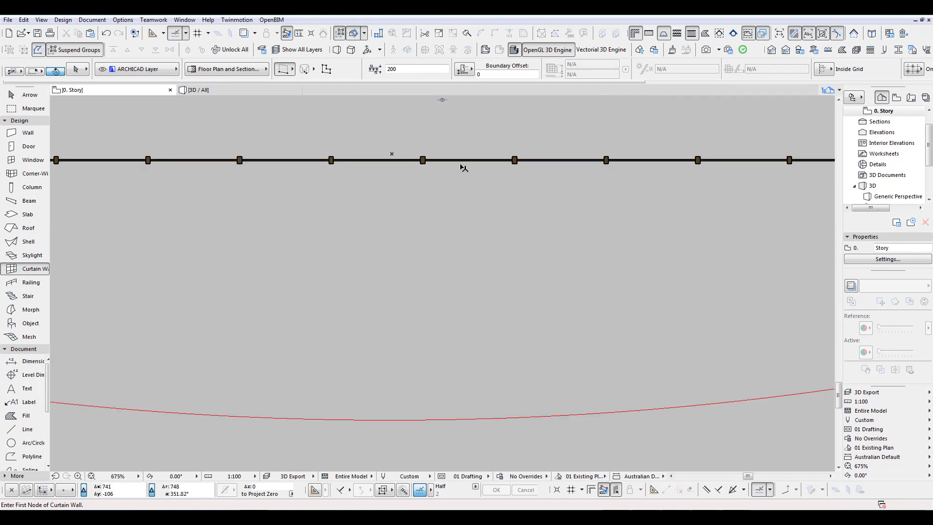
click(461, 165)
click(517, 211)
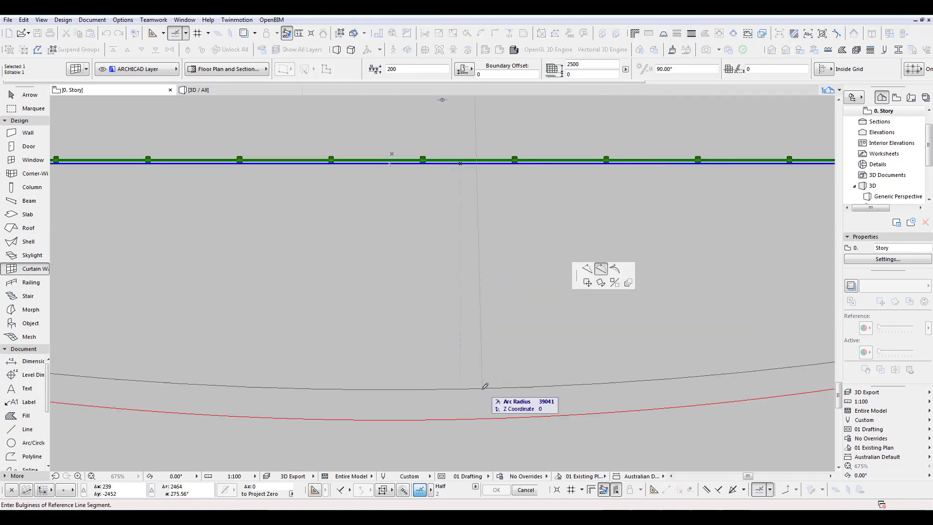
click(477, 419)
scroll(531, 319, down, 6)
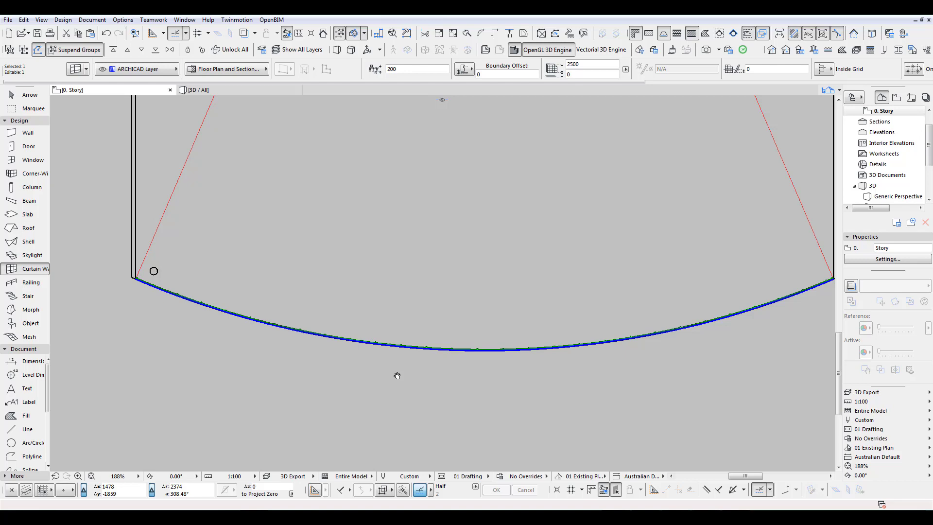
- Examine the panel spacing along the curved curtain wall, especially the first panel beside the left wall
middle_drag(396, 375, 473, 370)
scroll(288, 316, up, 4)
mouse_move(318, 341)
middle_down()
mouse_move(385, 359)
mouse_move(246, 313)
middle_up()
scroll(386, 358, up, 2)
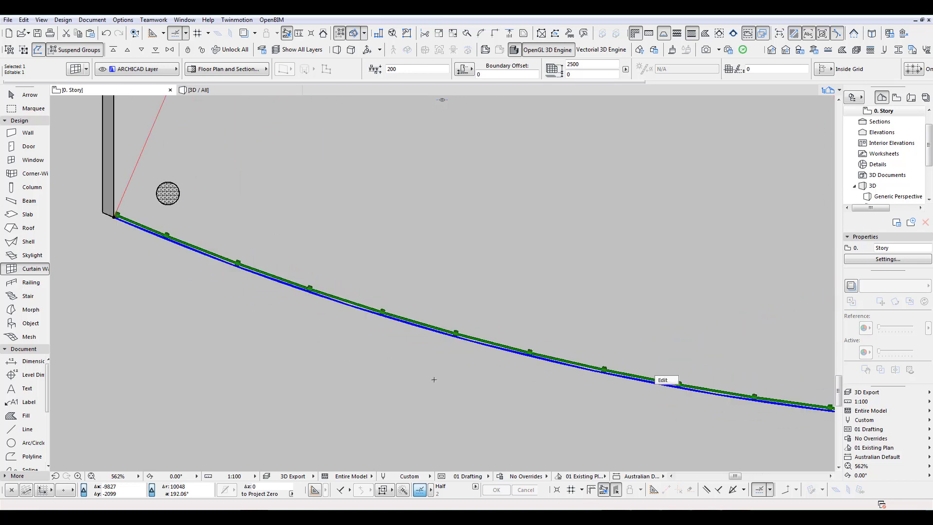
scroll(573, 392, down, 4)
middle_drag(783, 391, 451, 361)
middle_drag(729, 340, 458, 355)
scroll(705, 319, up, 4)
middle_drag(704, 319, 551, 352)
scroll(512, 369, down, 2)
middle_drag(287, 383, 588, 331)
middle_drag(205, 344, 503, 339)
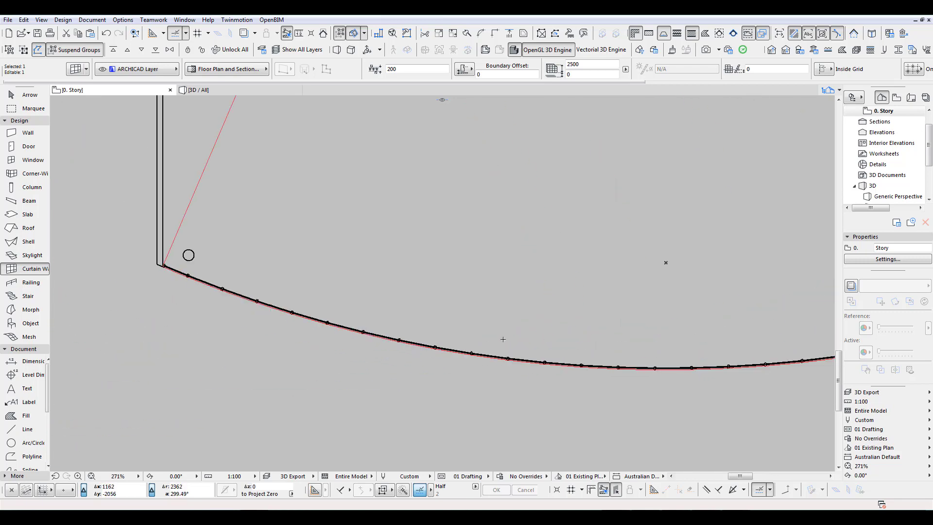
middle_drag(181, 292, 364, 323)
scroll(408, 331, up, 7)
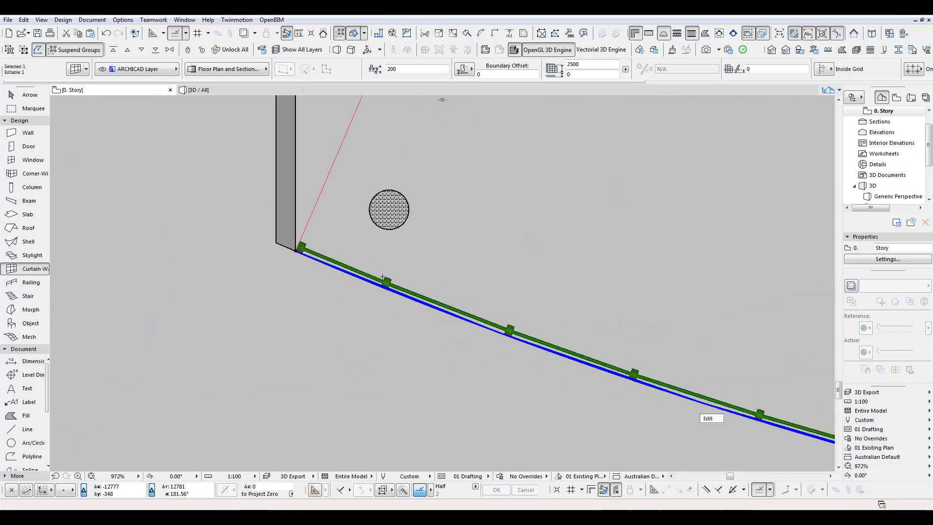
scroll(392, 303, down, 3)
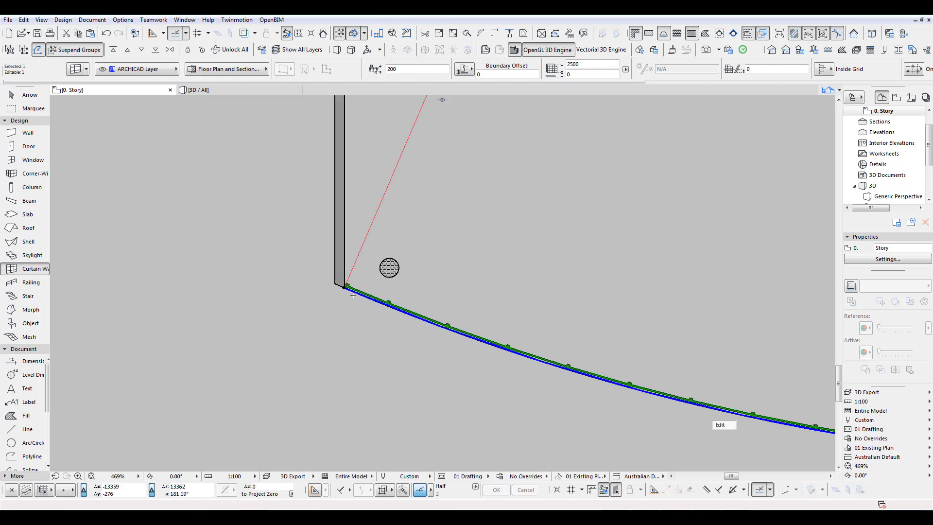
- Reposition the reference line's node at the left wall onto the nearest mullion, about 720 mm along the curve
scroll(366, 295, up, 5)
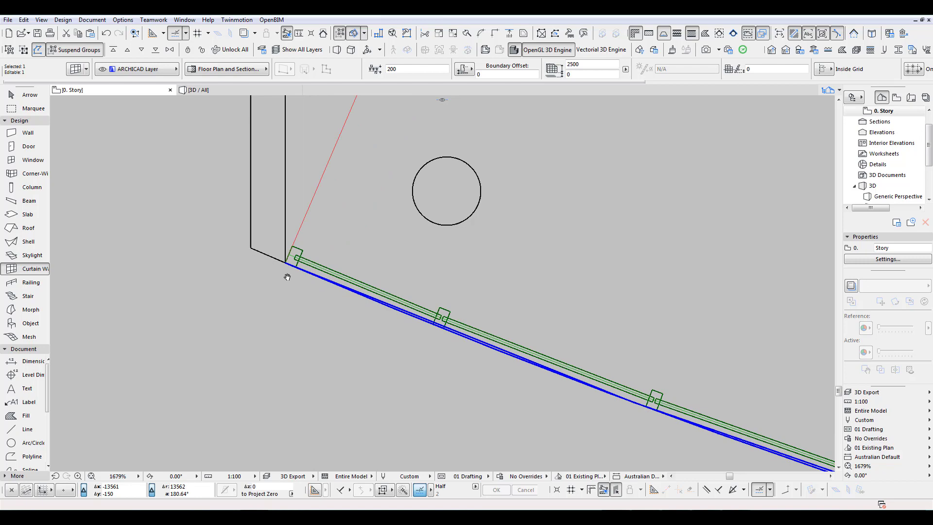
click(286, 262)
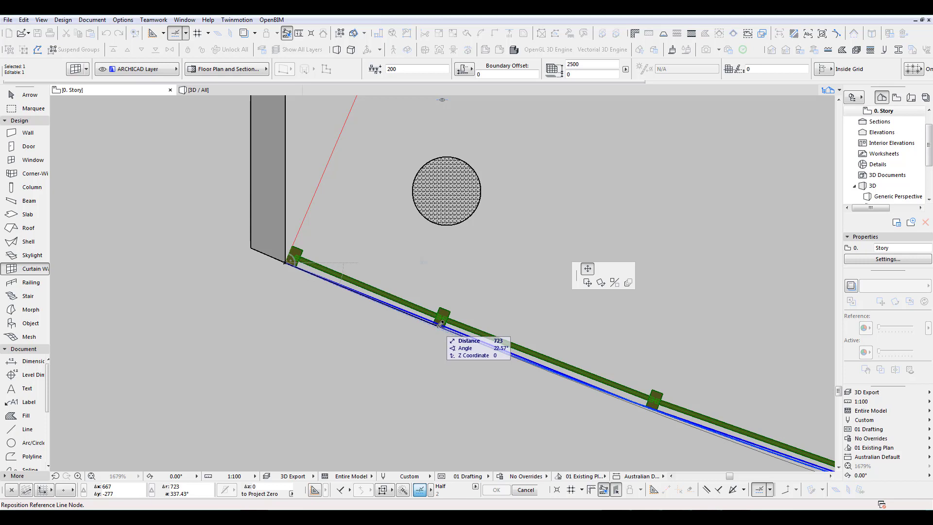
click(438, 327)
scroll(334, 292, down, 5)
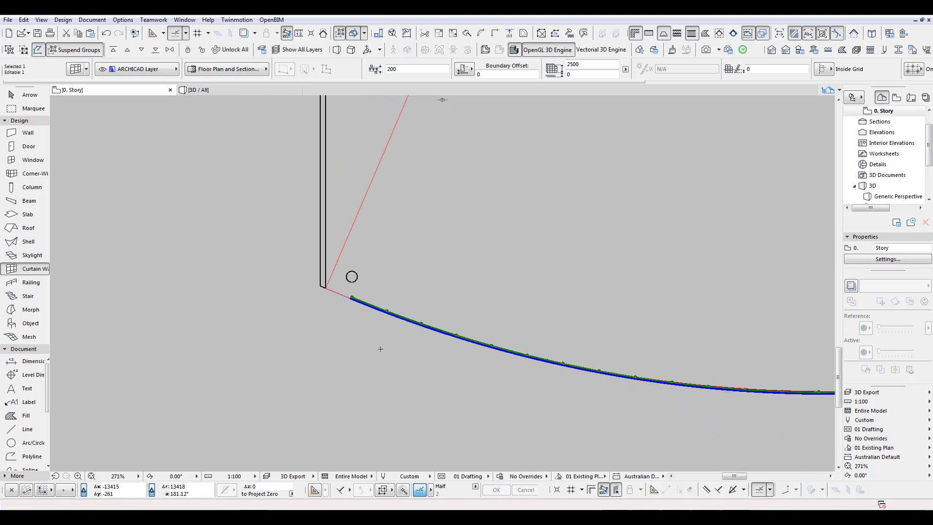
- Move the whole curtain wall so its shortened left end meets the inner corner of the left wall
scroll(380, 310, up, 4)
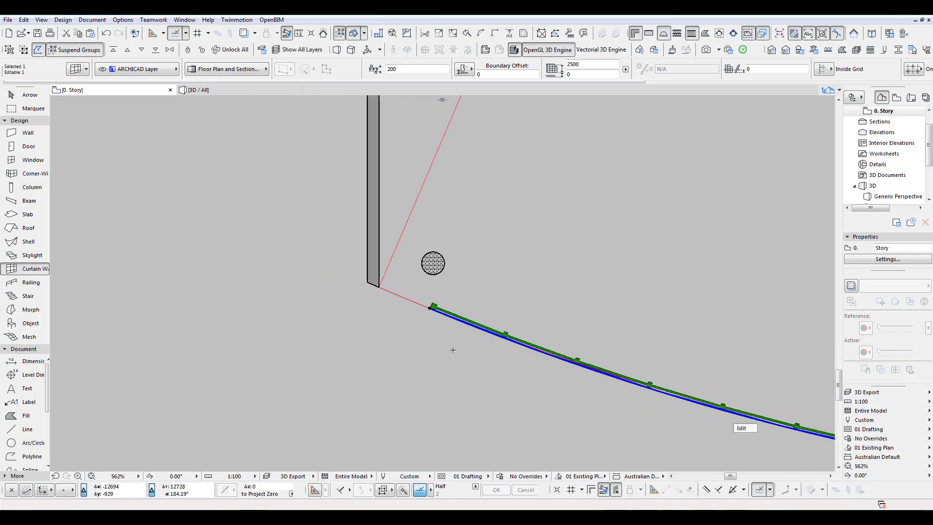
key(ctrl+d)
click(431, 310)
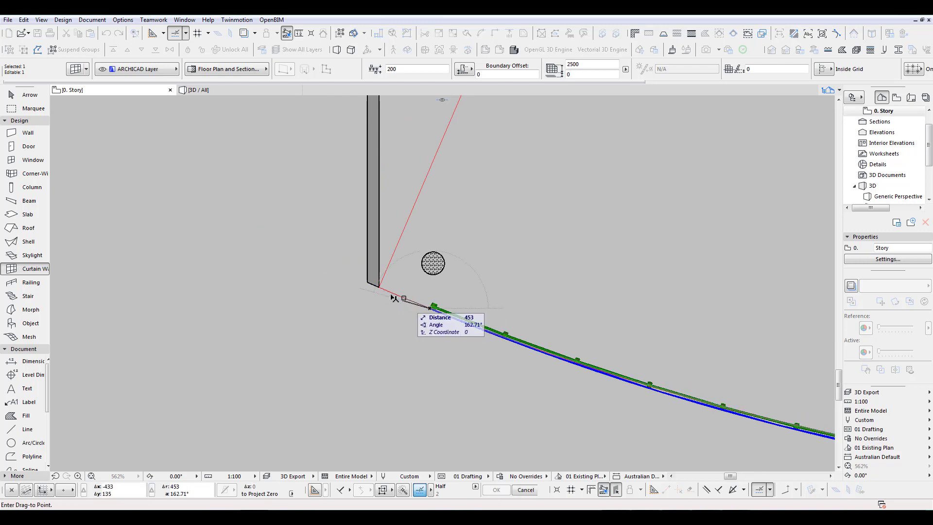
click(379, 286)
scroll(367, 302, down, 5)
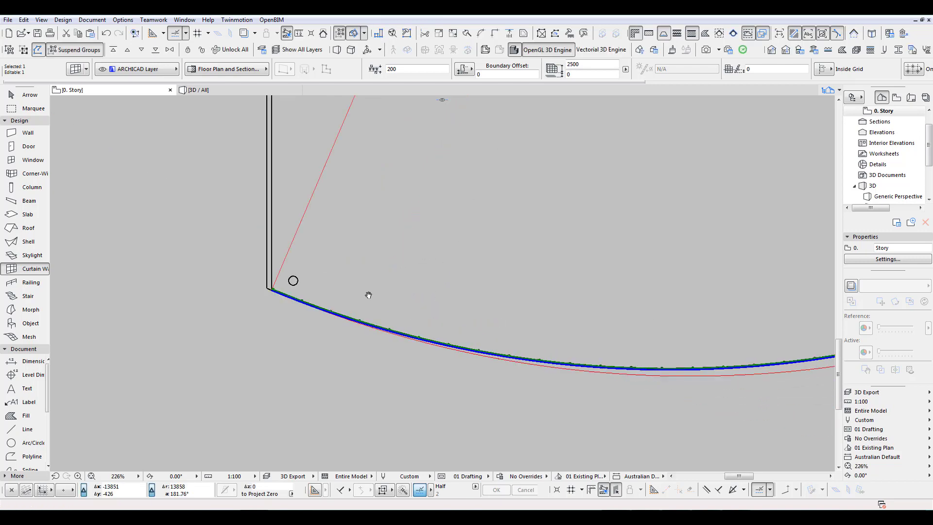
- Extend the curved curtain wall by repositioning its reference line node onto the inner corner of the right wall
scroll(522, 305, up, 8)
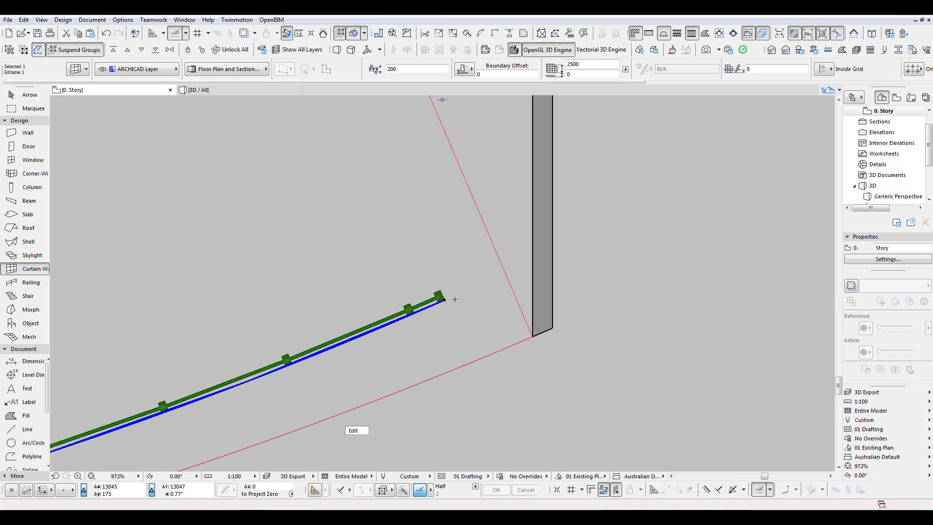
click(444, 298)
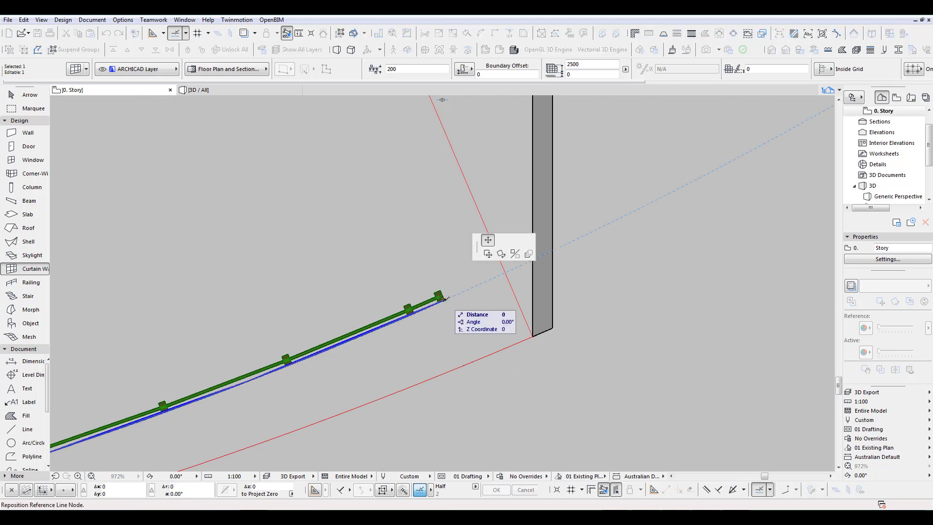
click(535, 333)
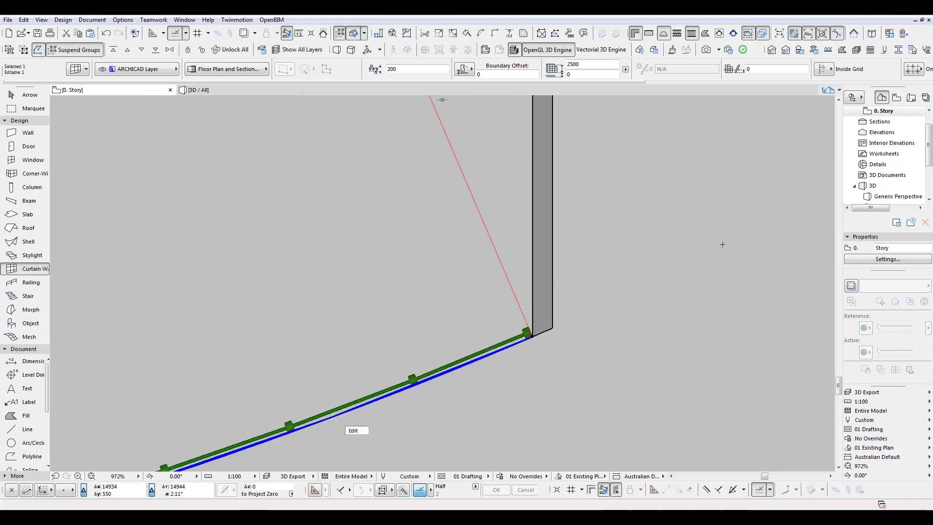
- Examine the mullion spacing along the curved curtain wall, from its middle to the panels beside the left wall
scroll(646, 311, down, 5)
scroll(440, 375, up, 9)
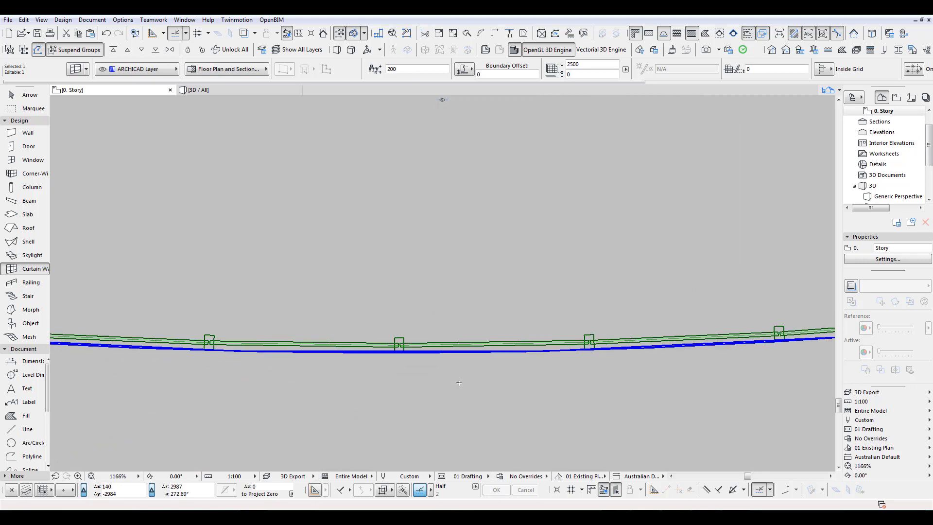
scroll(619, 354, down, 10)
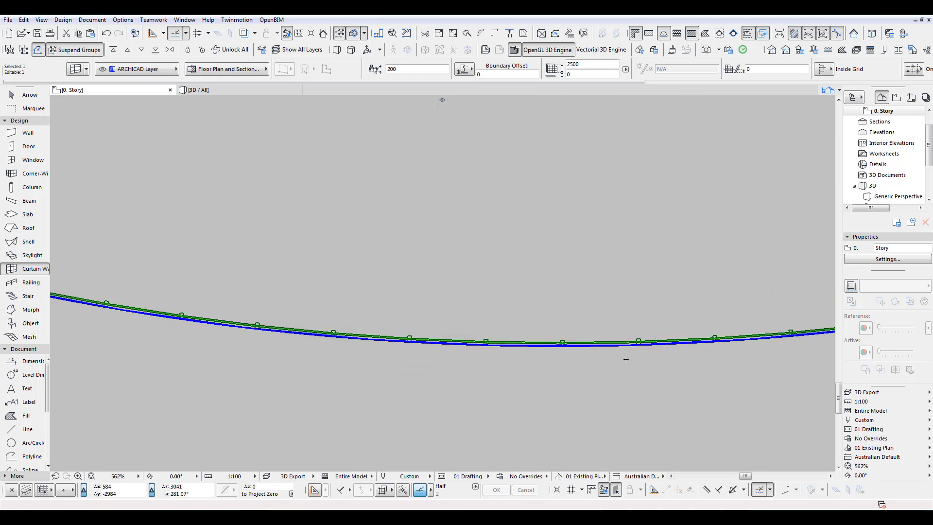
middle_drag(618, 369, 609, 373)
scroll(341, 355, up, 4)
middle_drag(336, 355, 522, 424)
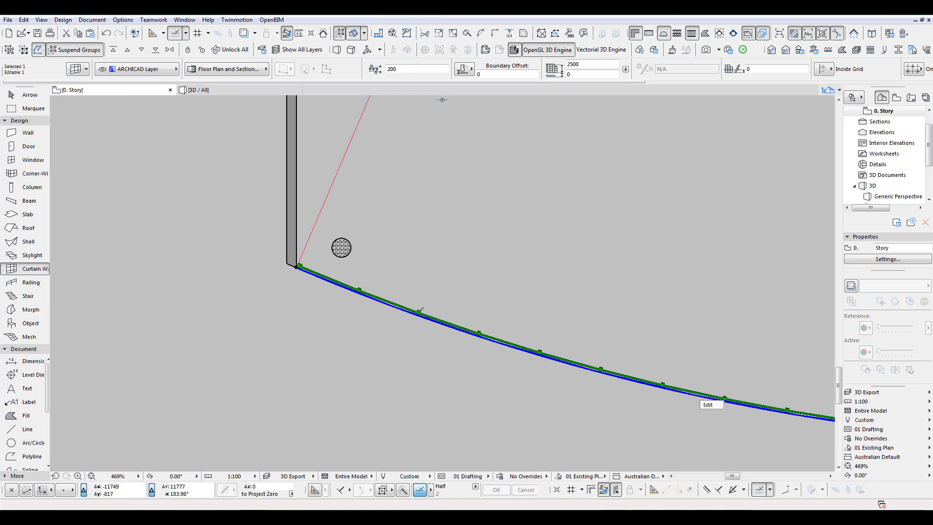
scroll(602, 380, down, 4)
middle_drag(535, 362, 398, 323)
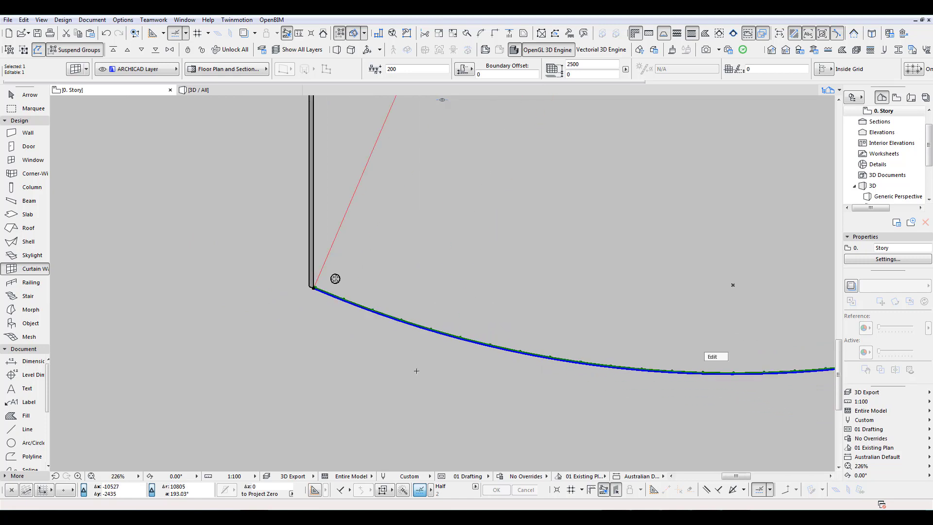
middle_drag(442, 382, 347, 368)
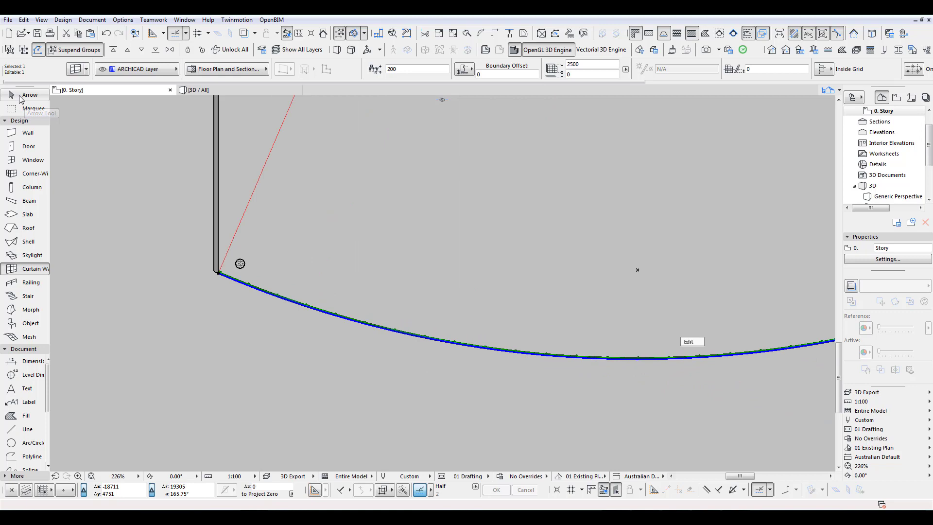
- Move the round column near the left wall so the quadrant point facing the curtain wall sits on the first mullion
click(21, 96)
click(227, 302)
scroll(227, 302, up, 5)
middle_drag(322, 307, 523, 376)
scroll(500, 305, up, 3)
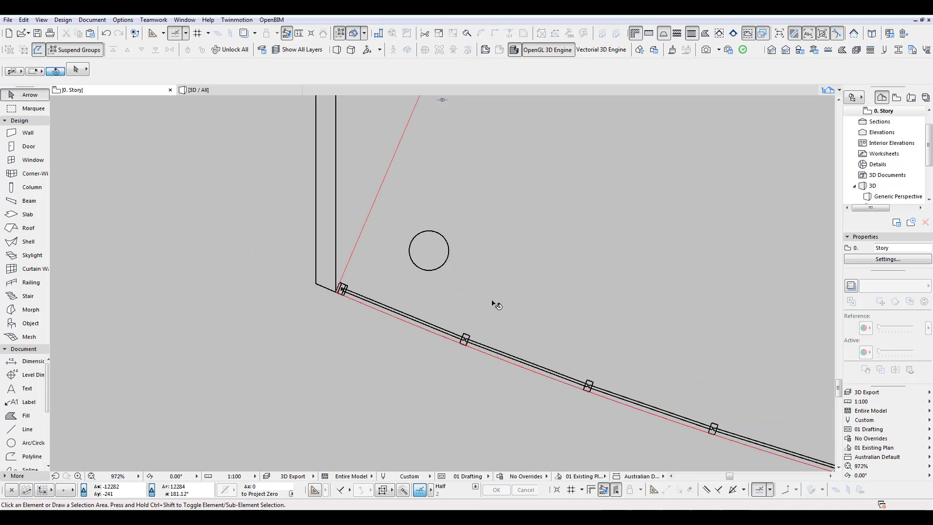
middle_drag(493, 302, 611, 340)
click(544, 309)
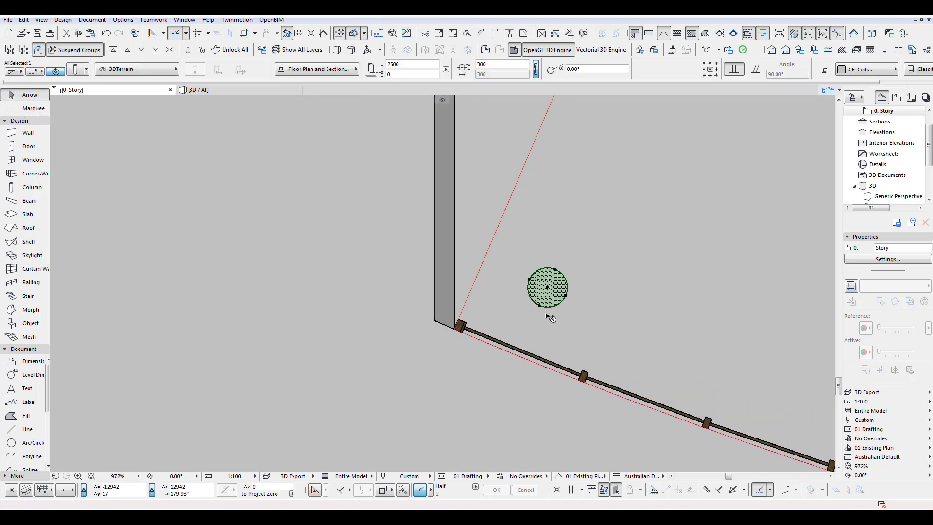
key(ctrl+d)
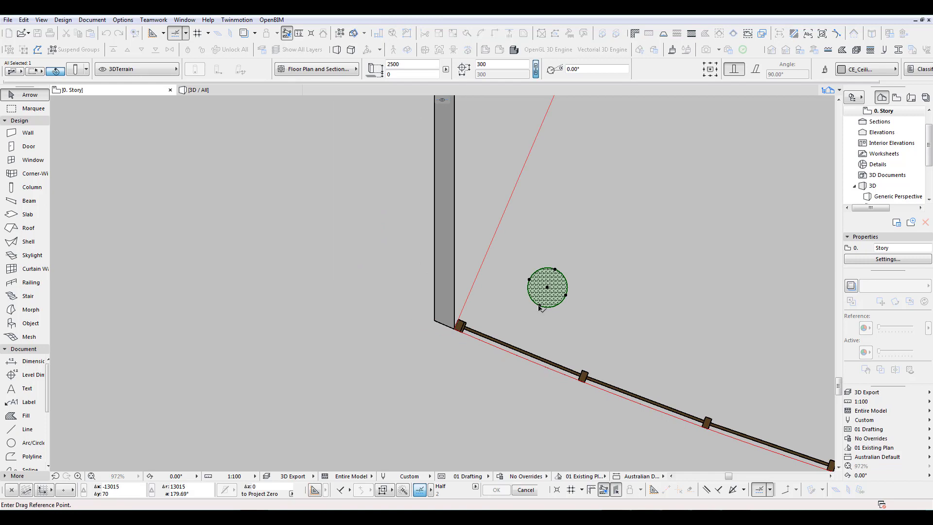
click(539, 306)
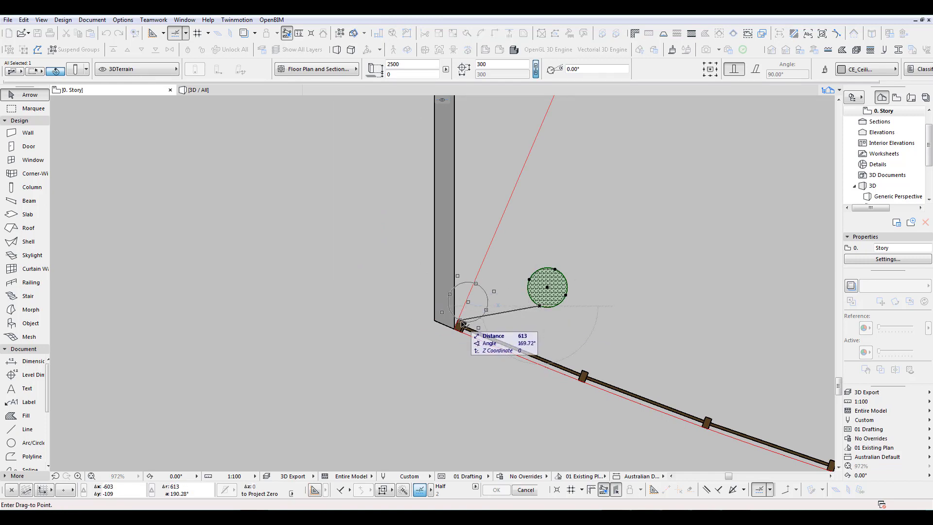
scroll(461, 325, up, 2)
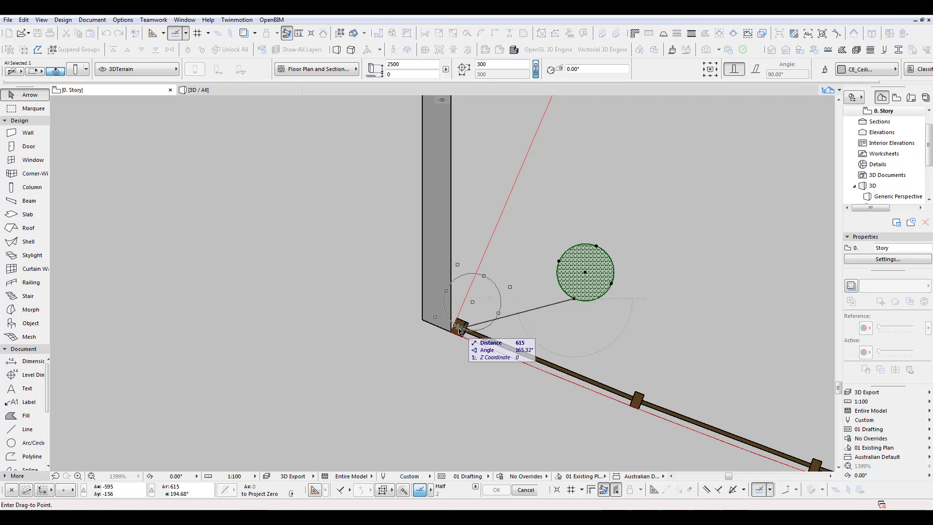
scroll(462, 328, up, 1)
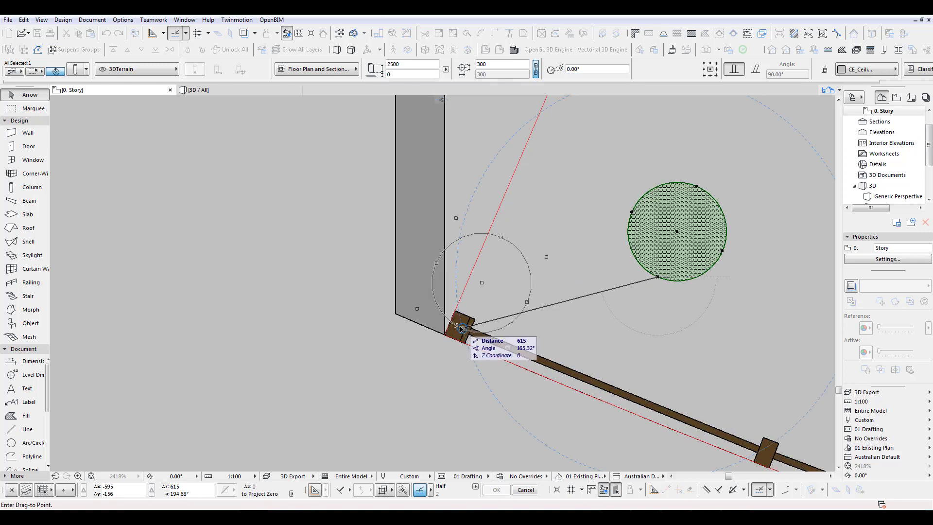
scroll(461, 327, up, 10)
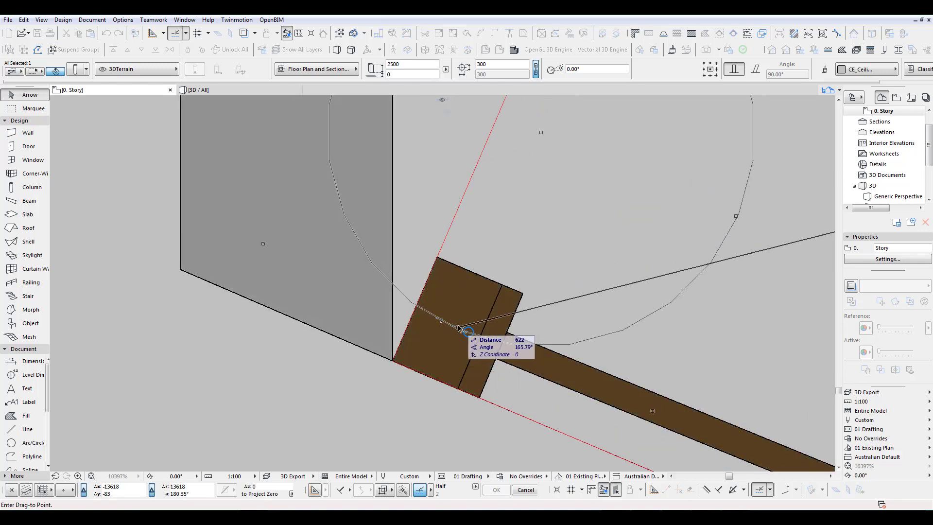
click(458, 327)
scroll(460, 344, down, 10)
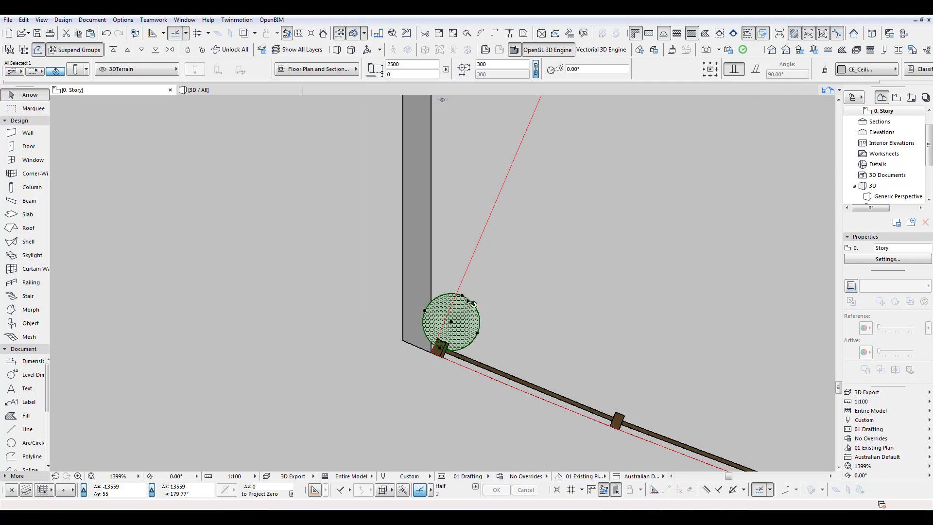
- Shift the round column inward along the red radius line, clear of the curtain wall's first mullion, and deselect it
key(ctrl+d)
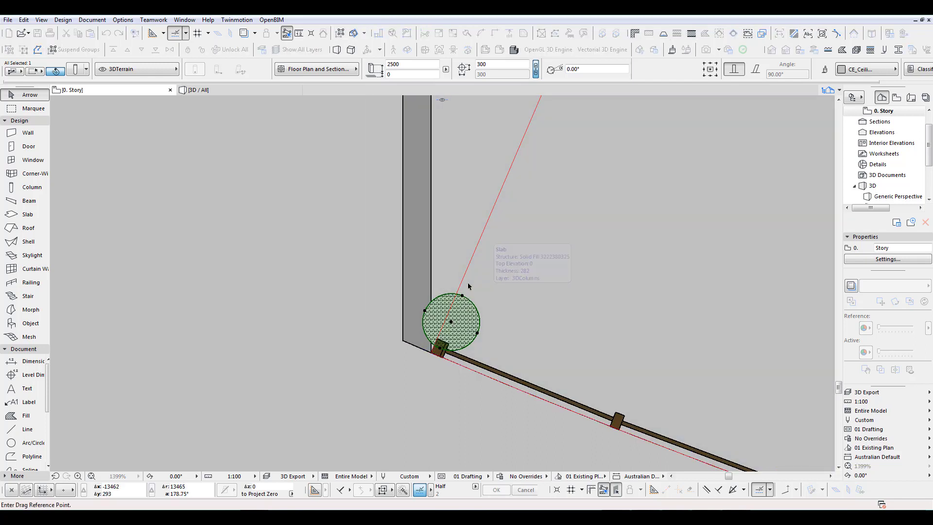
click(477, 250)
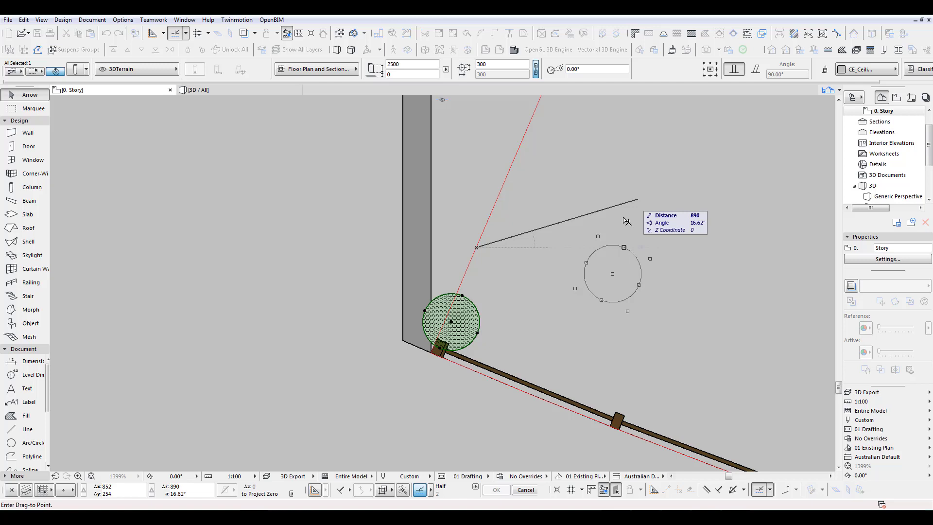
click(487, 226)
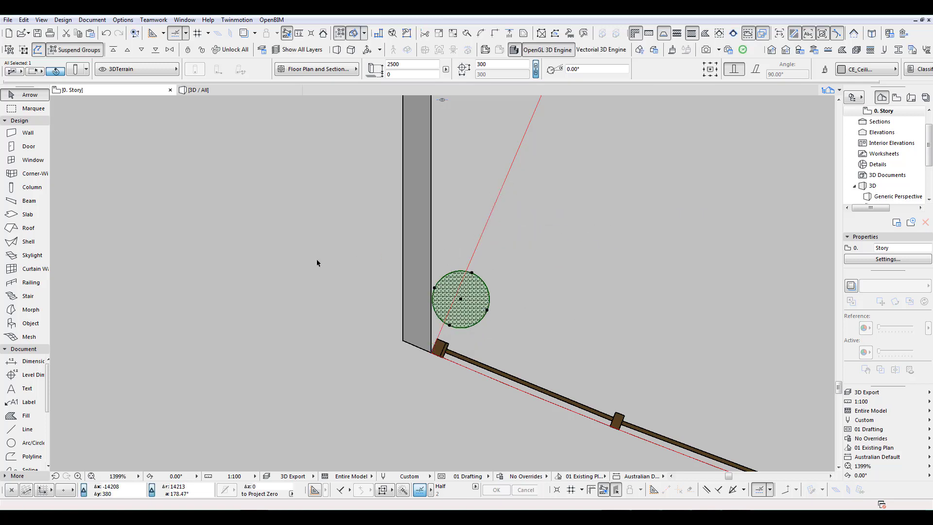
scroll(317, 263, down, 5)
click(302, 324)
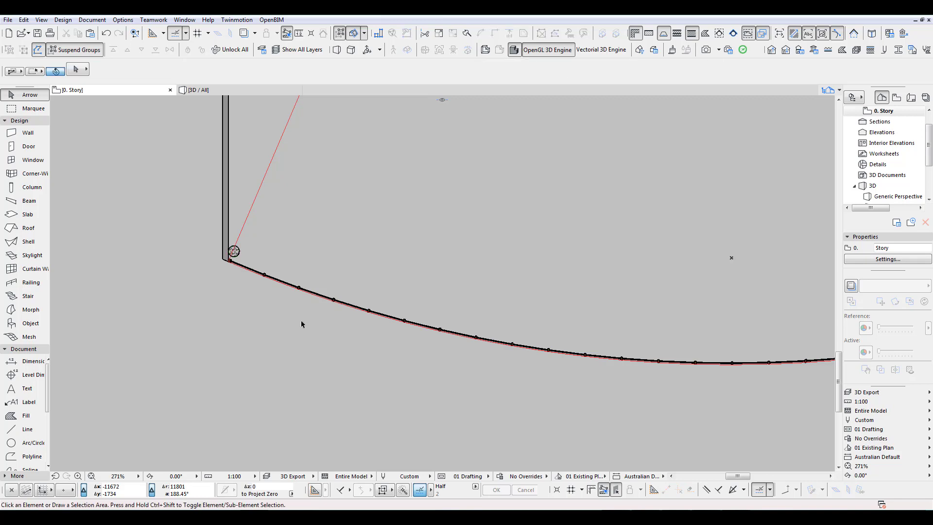
- Inspect the curved curtain wall and round column in 3D, and return to the floor plan
key(F3)
scroll(511, 287, down, 1)
mouse_move(515, 291)
shift+middle_down()
mouse_move(454, 319)
mouse_move(486, 294)
mouse_move(382, 322)
mouse_move(481, 348)
mouse_move(520, 307)
shift+middle_up()
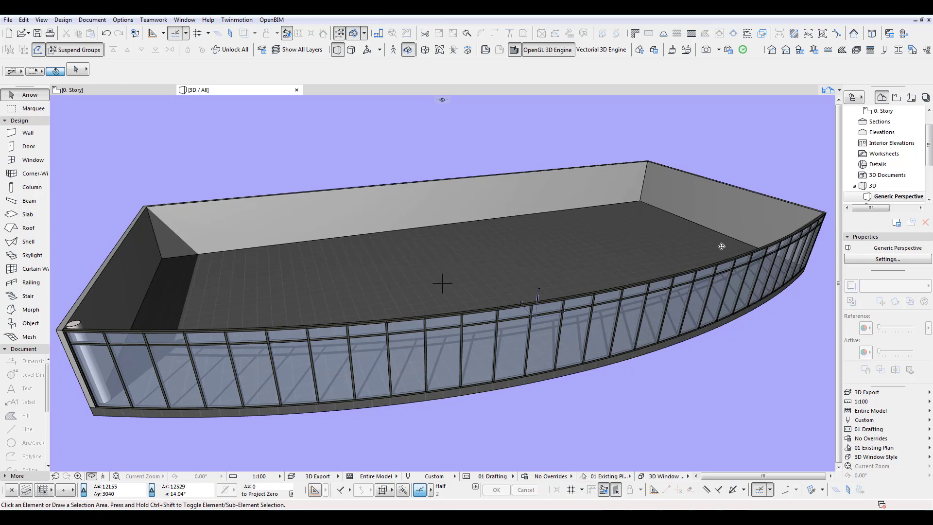
key(F2)
- Set up a rotated multiply of the round column, distributing 6 copies rotated to path without picking an arc beforehand
scroll(466, 375, down, 3)
middle_drag(466, 376, 373, 409)
scroll(355, 383, down, 2)
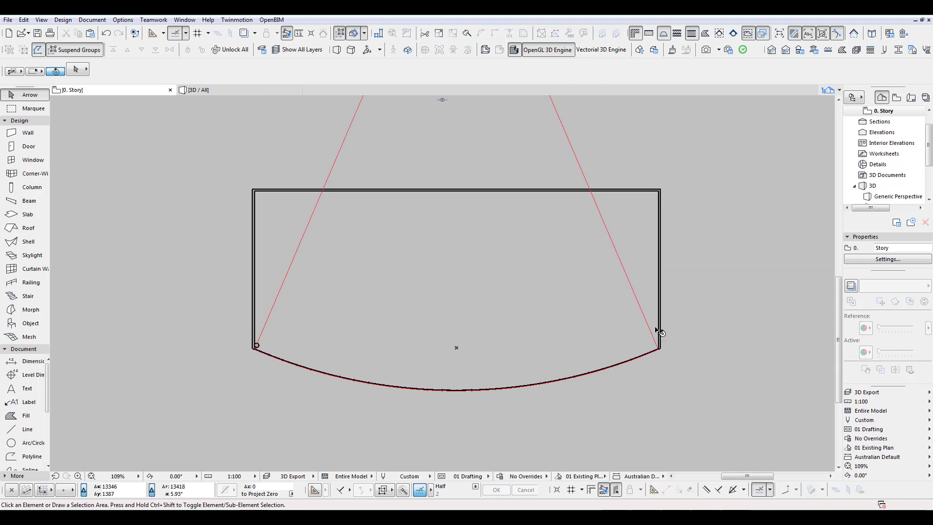
click(257, 346)
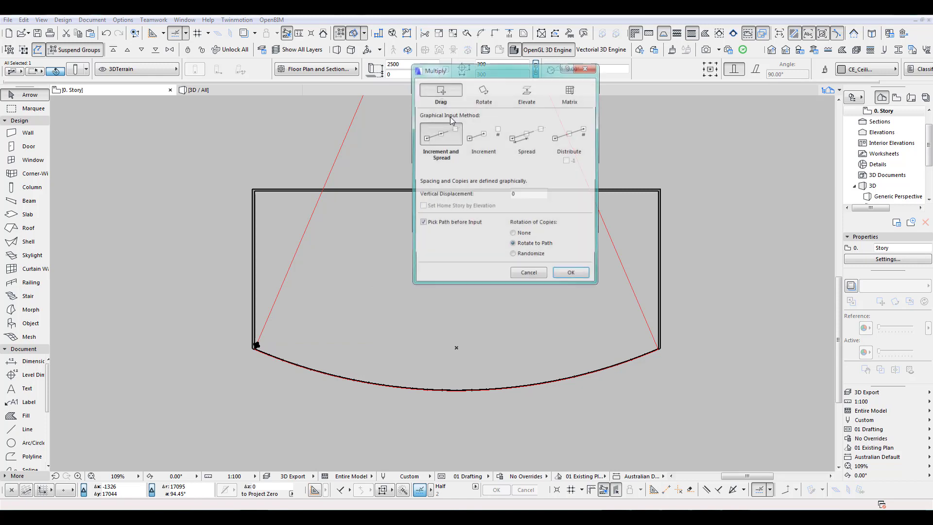
key(ctrl+u)
click(484, 92)
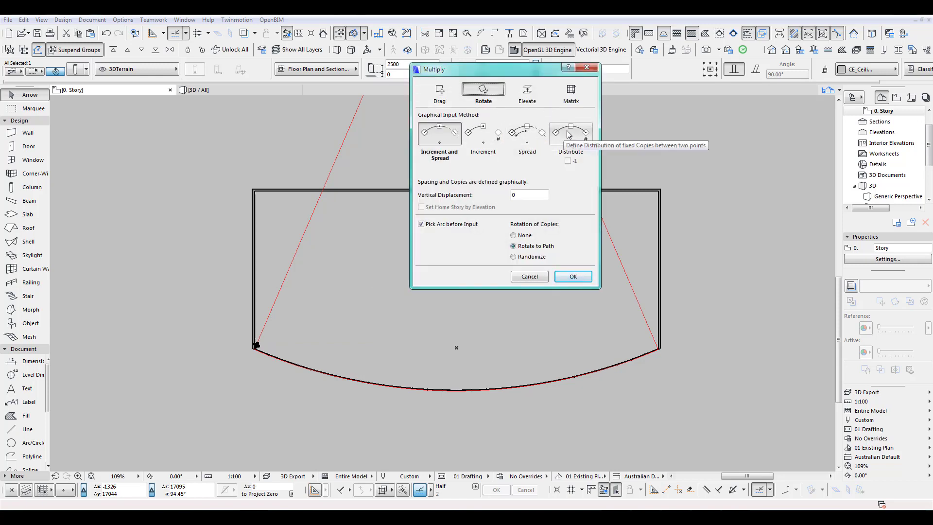
click(559, 148)
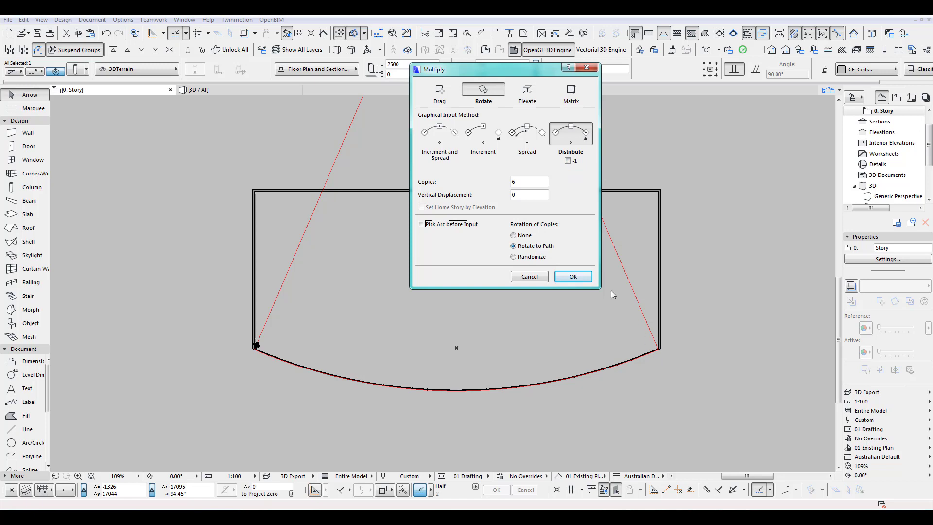
click(573, 277)
- Distribute the column copies about the apex of the red radius lines, from the original column round to the right wall's corner
scroll(550, 296, down, 4)
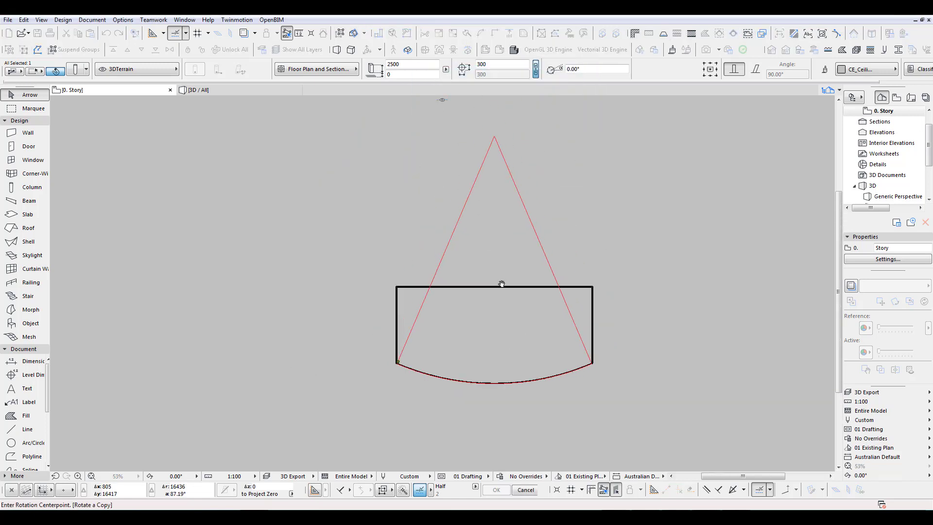
middle_drag(501, 284, 503, 316)
click(495, 169)
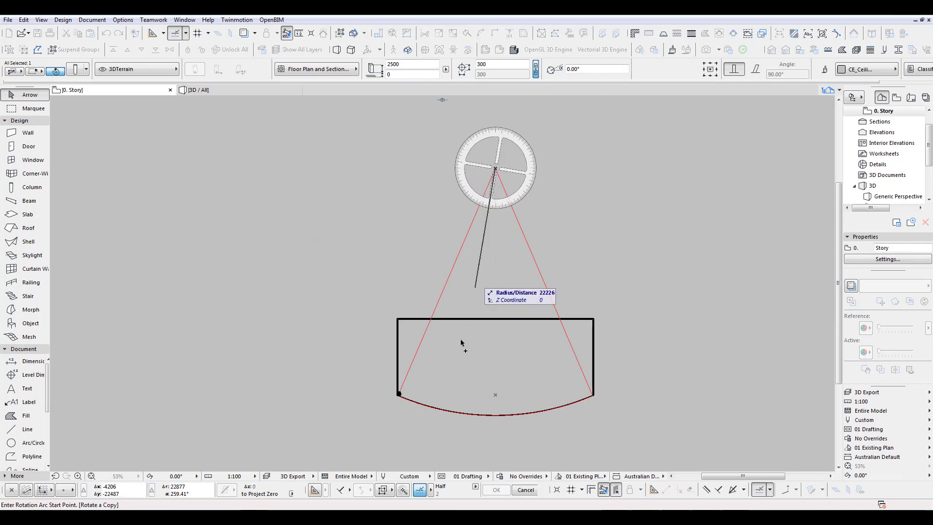
middle_drag(460, 348, 459, 220)
scroll(432, 269, up, 9)
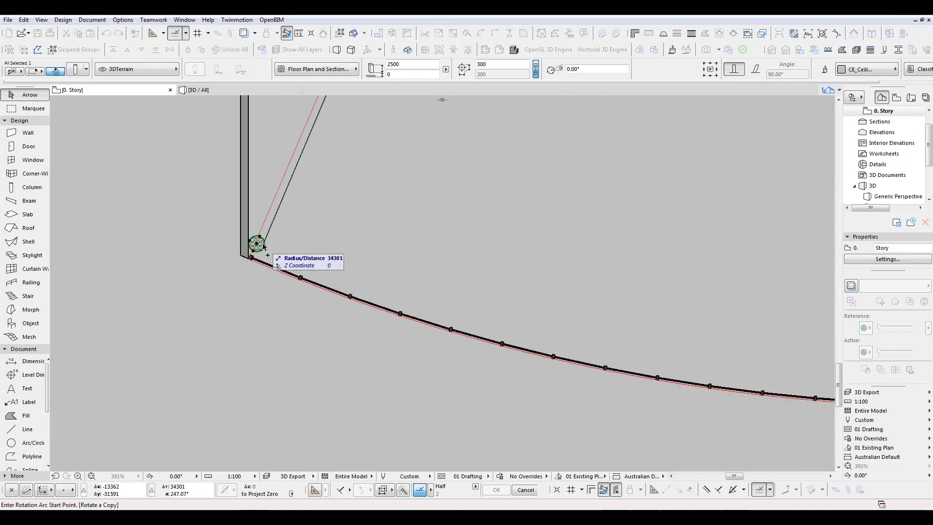
scroll(263, 246, up, 5)
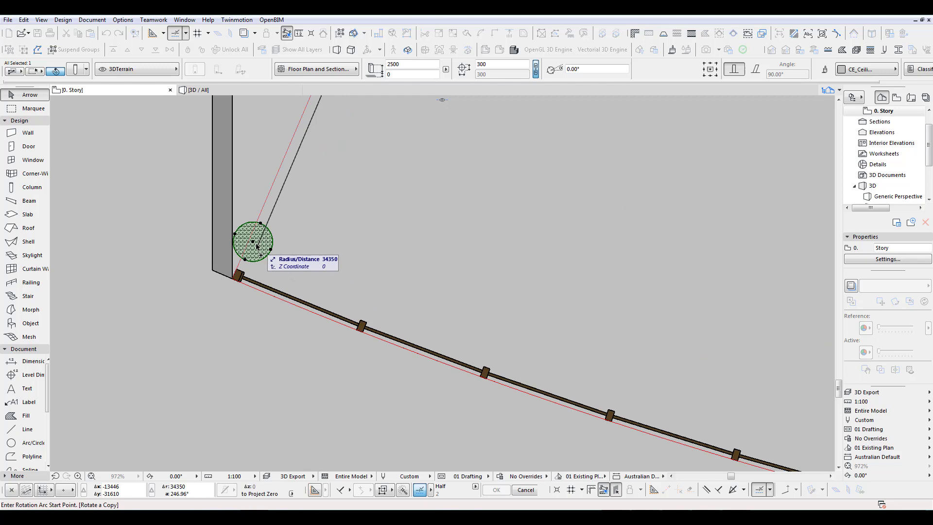
click(255, 244)
scroll(199, 282, down, 10)
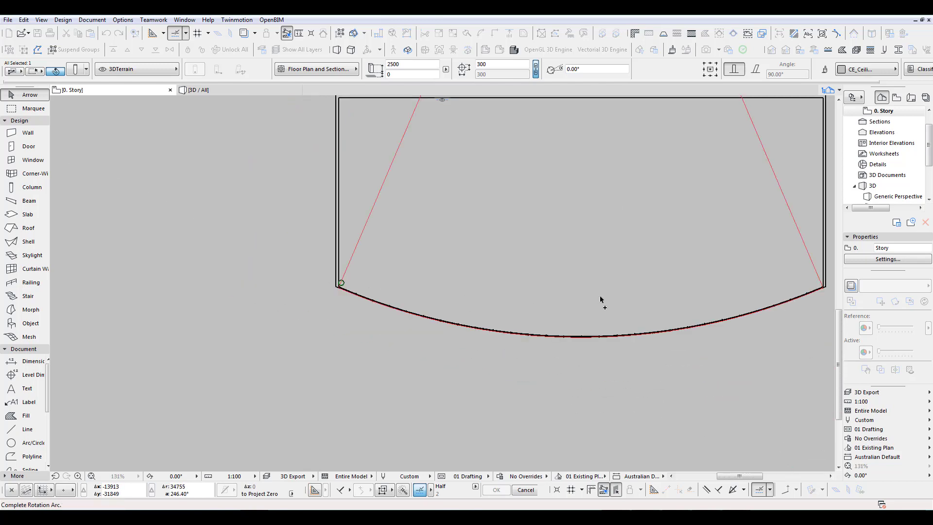
scroll(611, 275, up, 15)
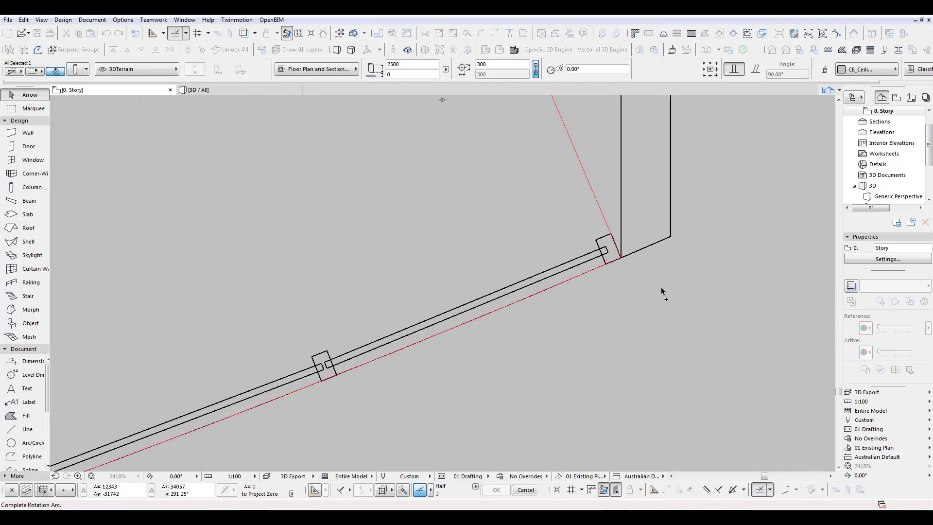
click(617, 269)
scroll(681, 262, down, 10)
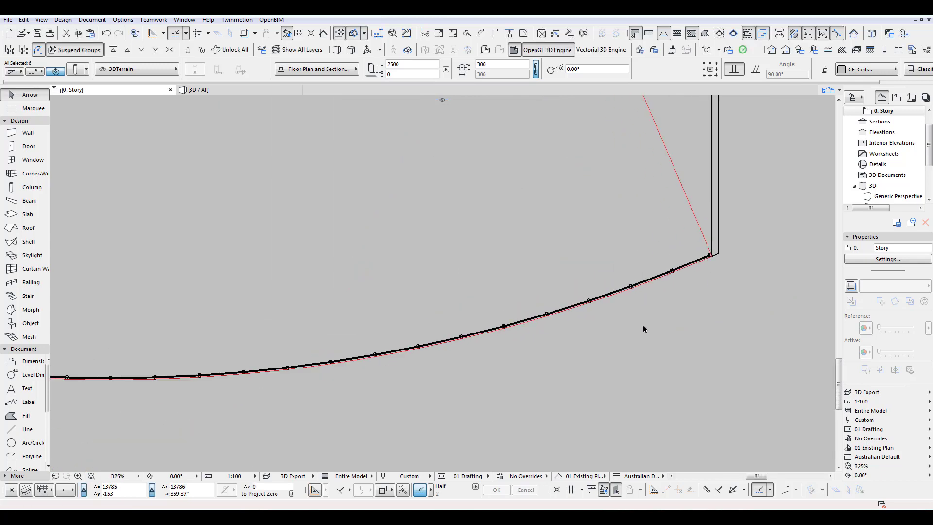
- Delete the original round column beside the left wall, keeping the six distributed copies
middle_drag(609, 348, 694, 338)
middle_drag(342, 376, 436, 389)
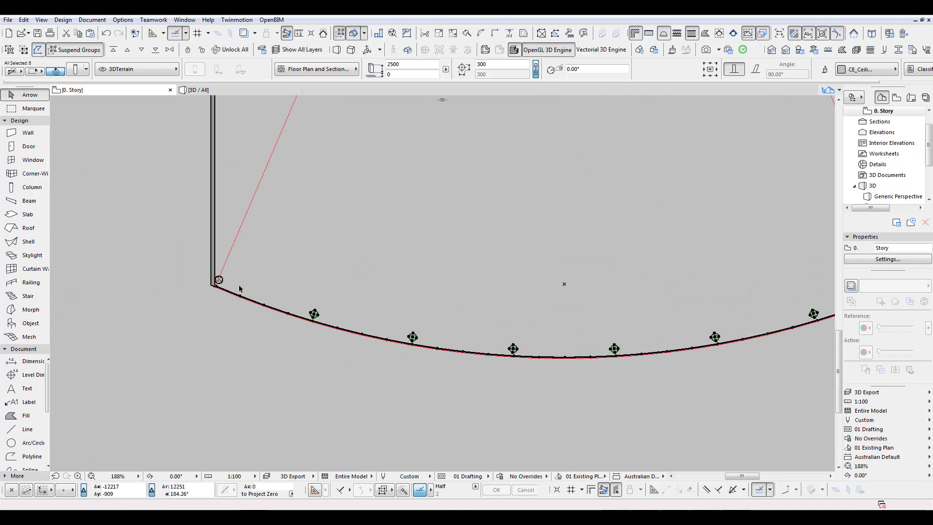
click(221, 281)
click(266, 325)
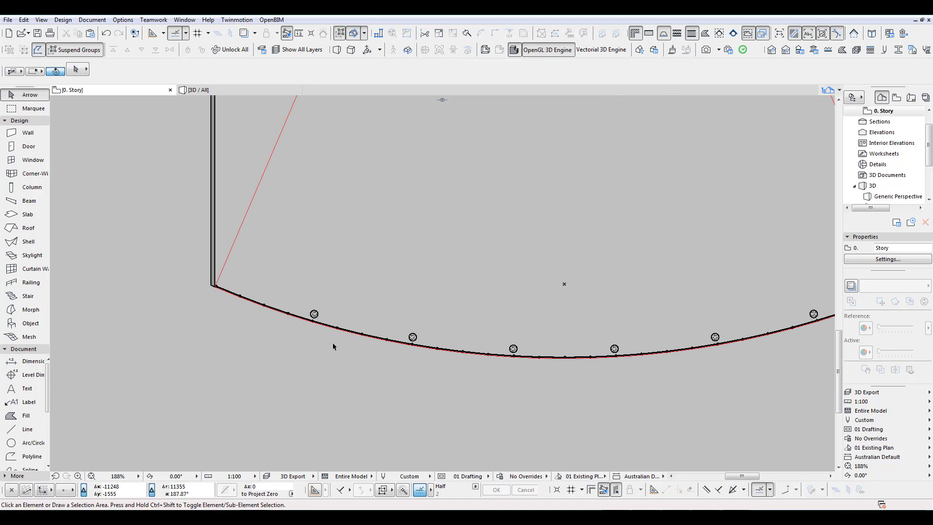
middle_drag(560, 362, 417, 347)
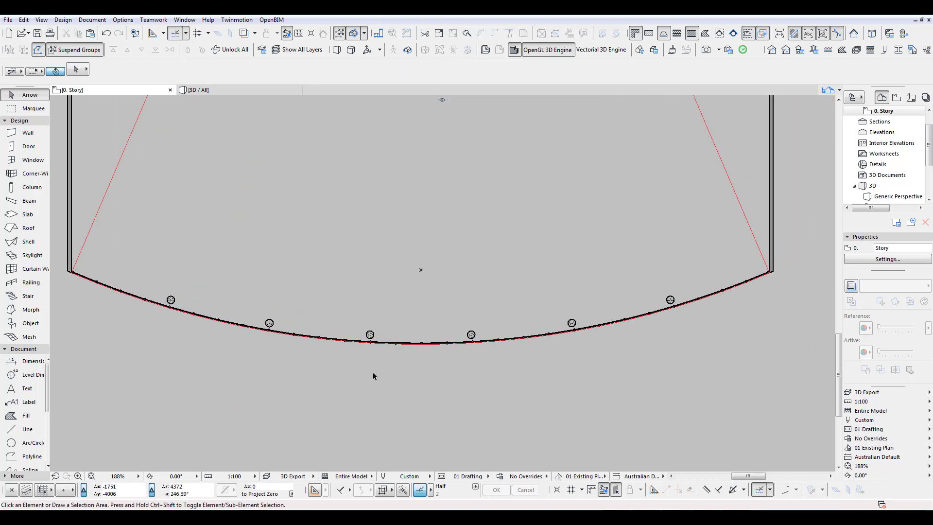
- Examine in 3D how the distributed round columns line up with the curtain wall's mullions, and return to the floor plan
middle_drag(298, 365, 416, 358)
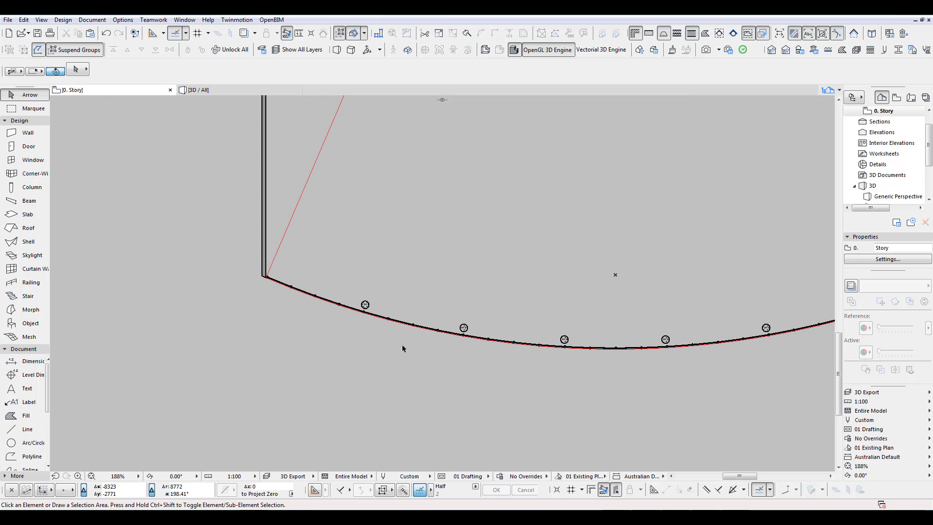
key(F3)
middle_drag(340, 346, 225, 334)
shift+middle_drag(493, 303, 569, 305)
scroll(337, 321, up, 2)
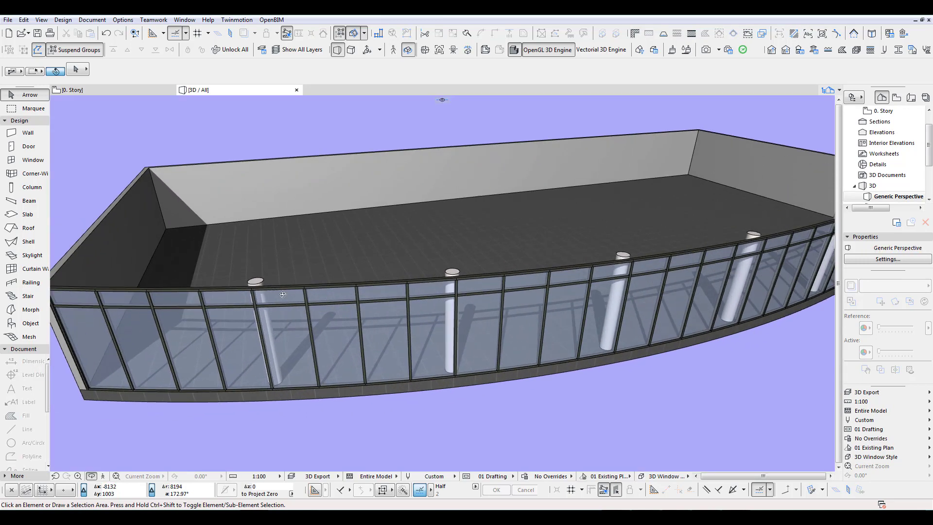
shift+middle_drag(492, 277, 334, 326)
scroll(422, 309, up, 2)
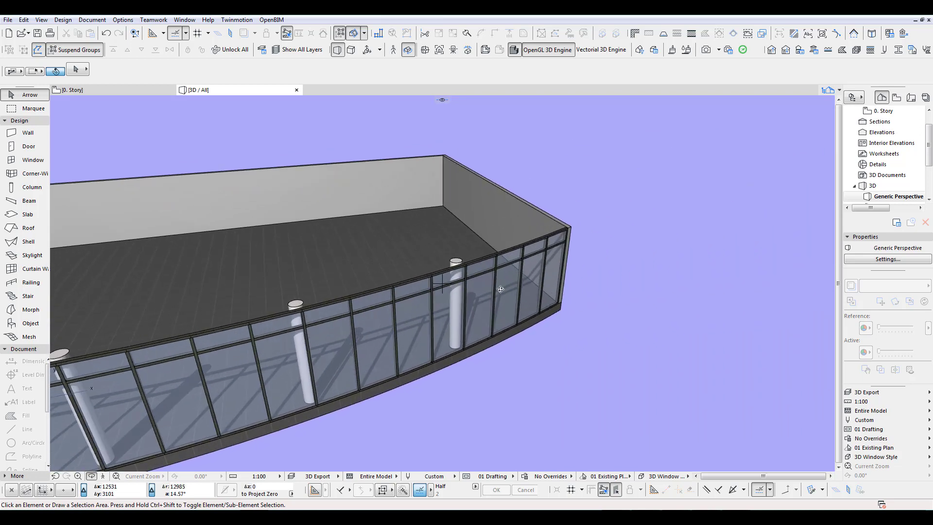
scroll(318, 357, down, 2)
middle_drag(300, 374, 523, 340)
scroll(522, 341, down, 1)
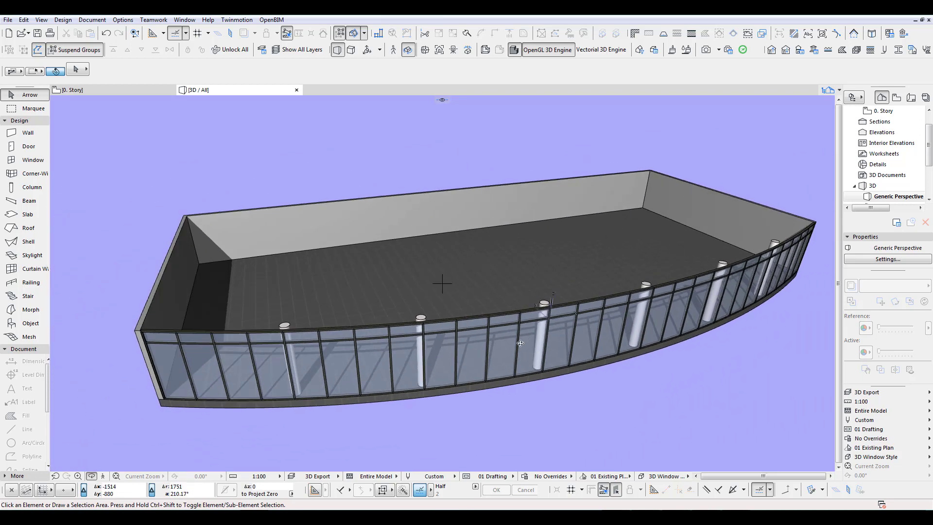
key(F2)
scroll(326, 335, up, 2)
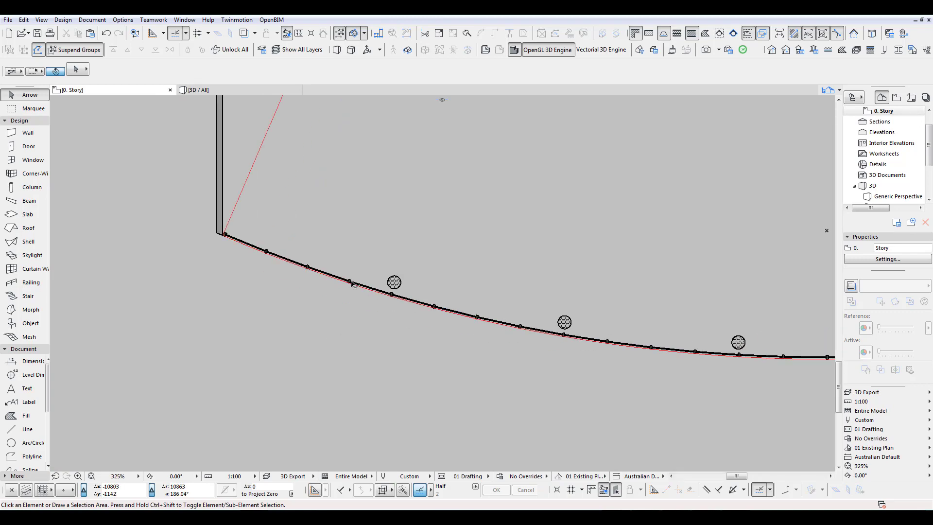
click(353, 284)
key(ctrl+t)
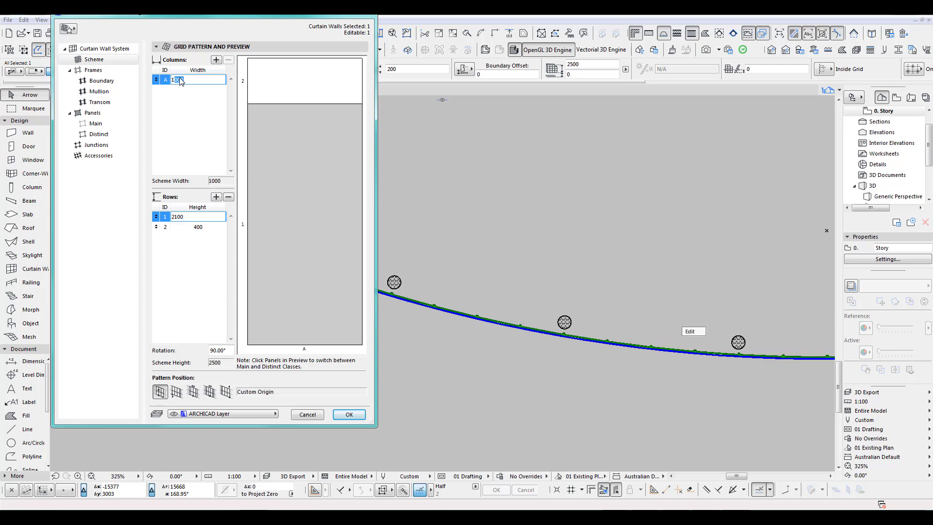
click(349, 414)
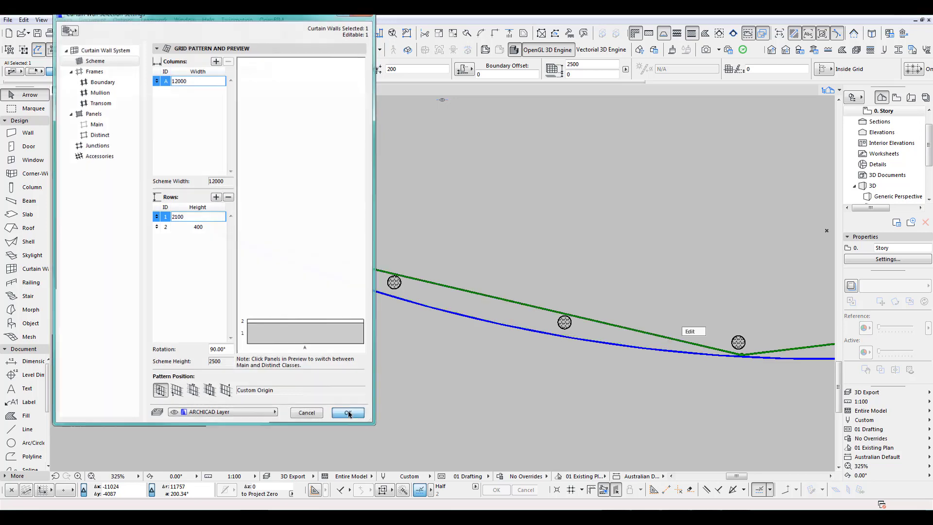
key(ctrl+z)
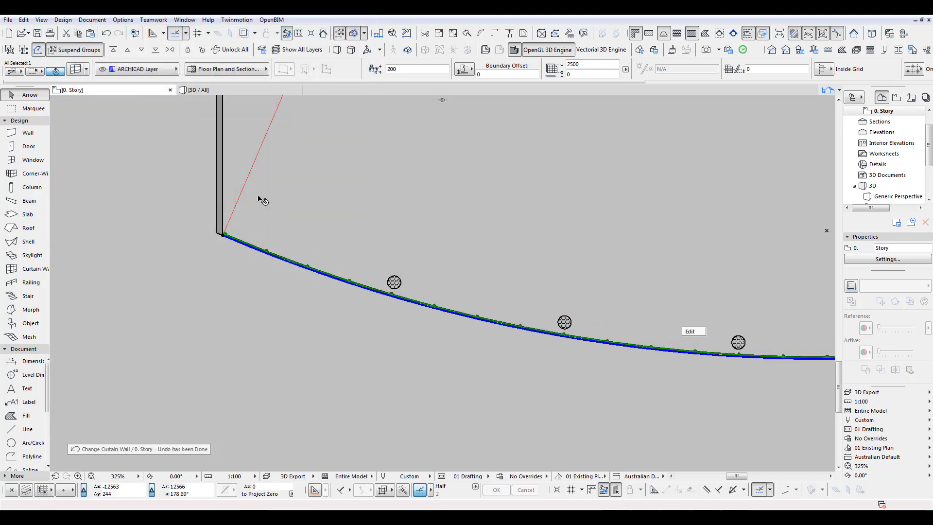
- Set the curved curtain wall's grid column width to 1200 in its scheme and deselect the wall
key(ctrl+t)
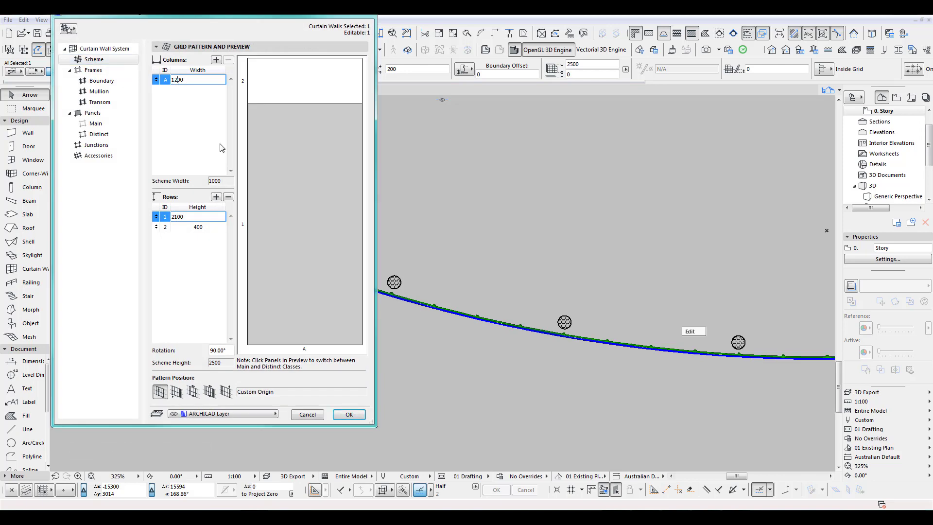
click(349, 414)
click(485, 379)
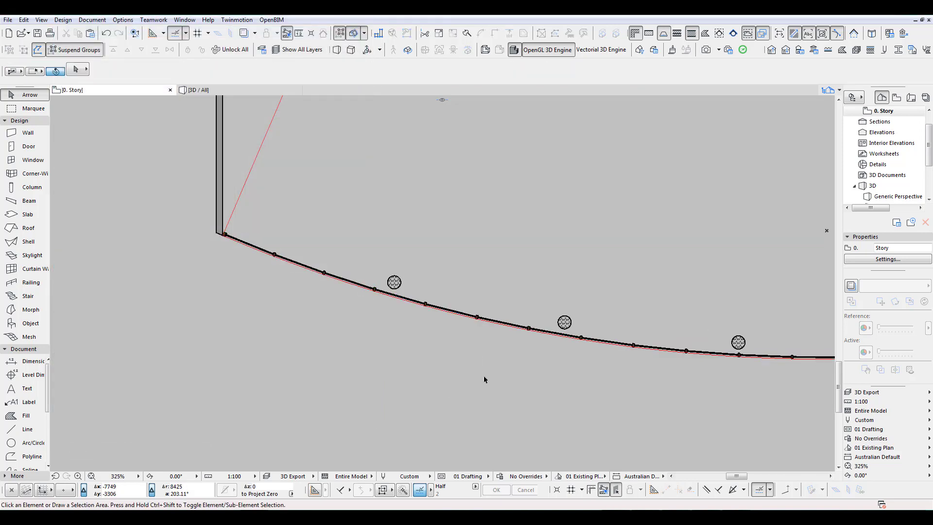
- Check the spacing of the 1200 panels against the round columns in 3D, and return to the floor plan
key(F3)
middle_drag(388, 315, 398, 293)
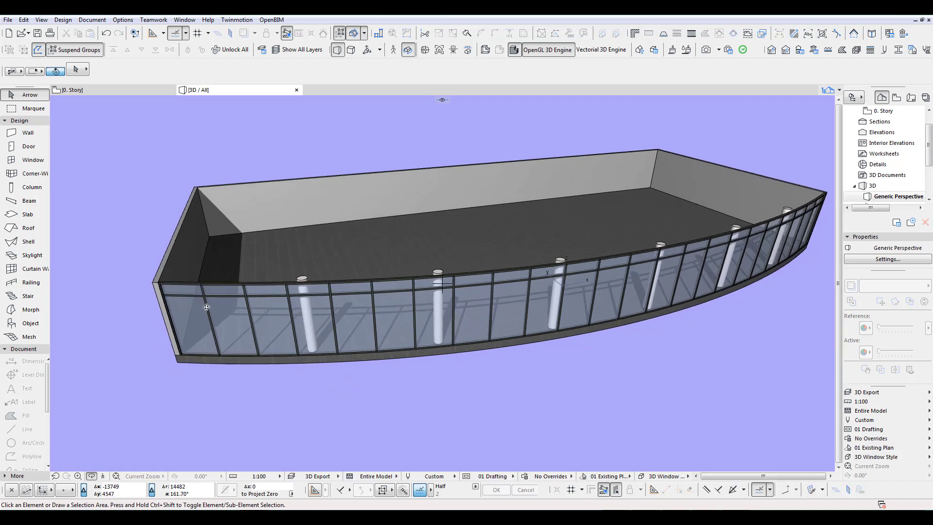
shift+middle_drag(656, 268, 440, 282)
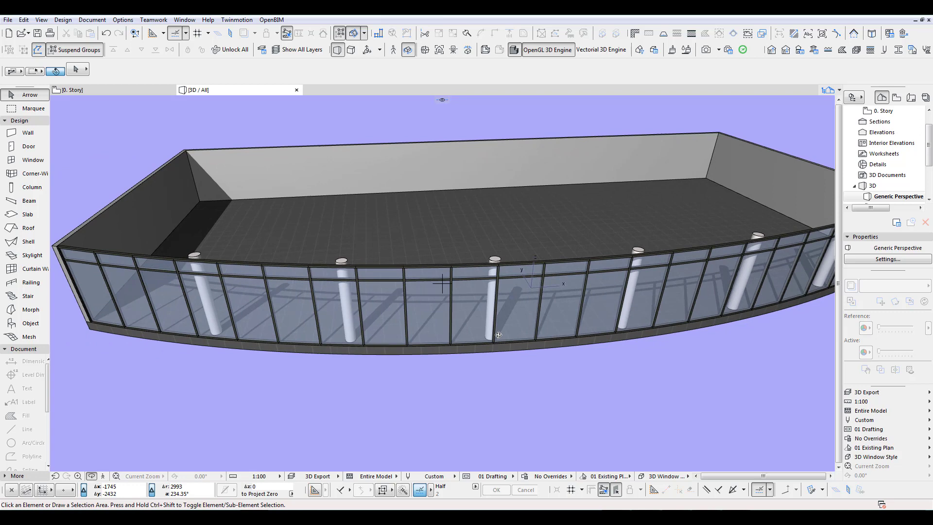
key(F2)
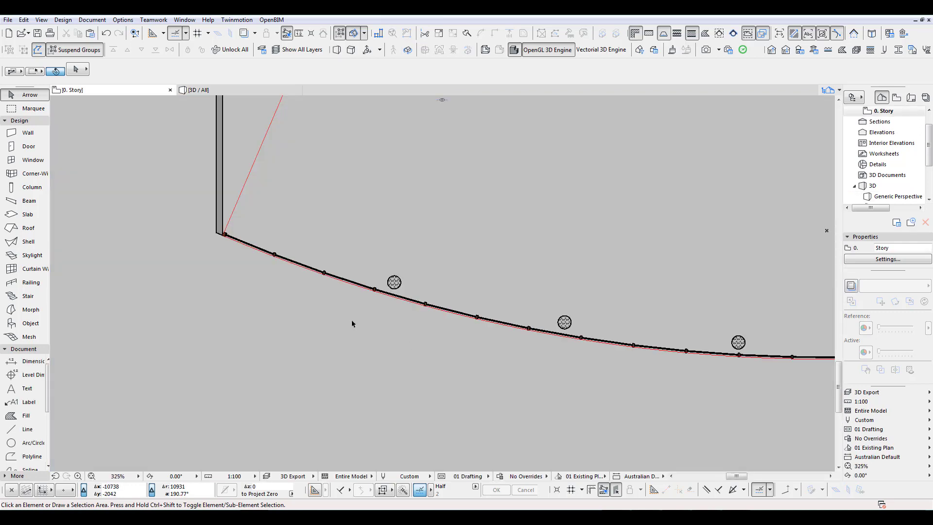
- Measure from the red radius line near the left wall's corner to the first round column's centre with an unfinished line
scroll(259, 275, up, 5)
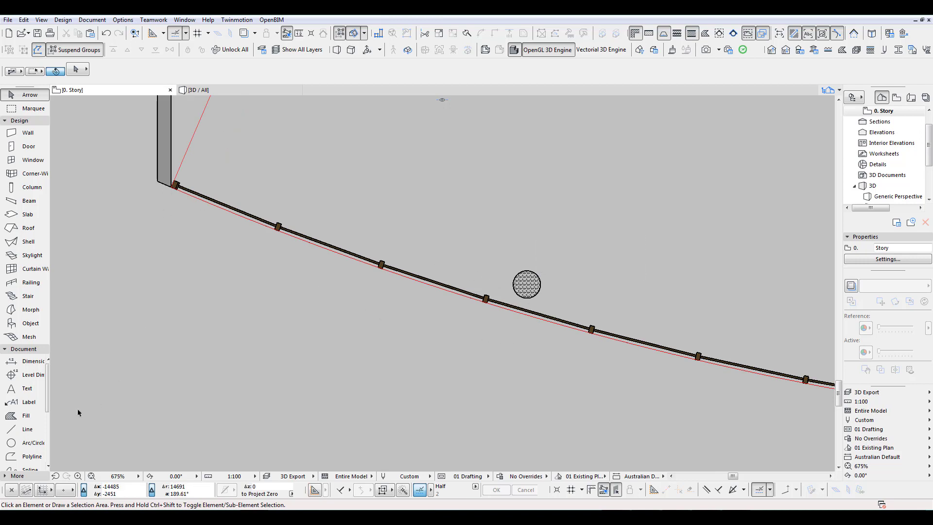
click(27, 429)
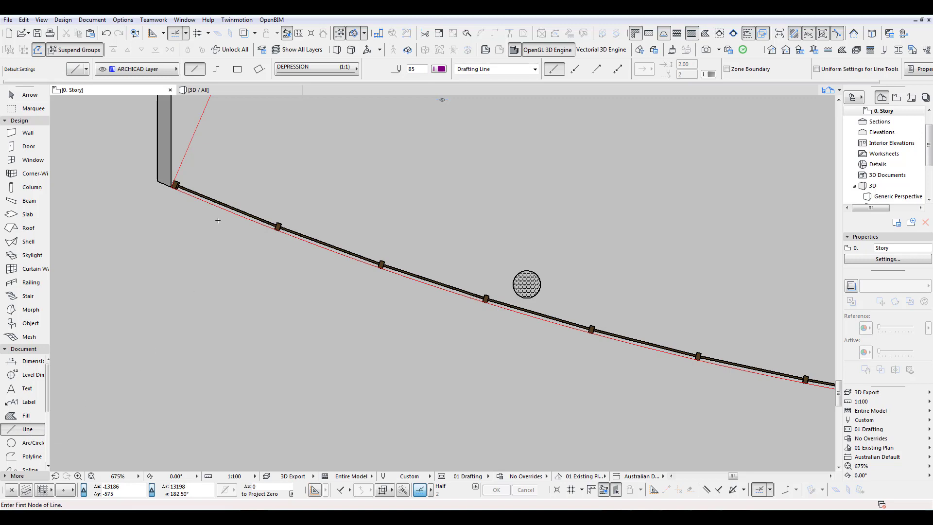
click(183, 168)
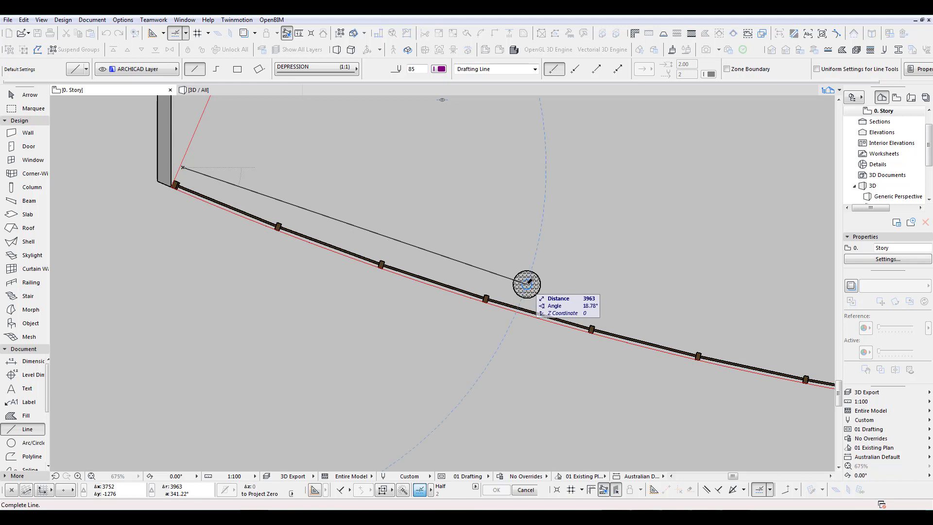
key(Escape)
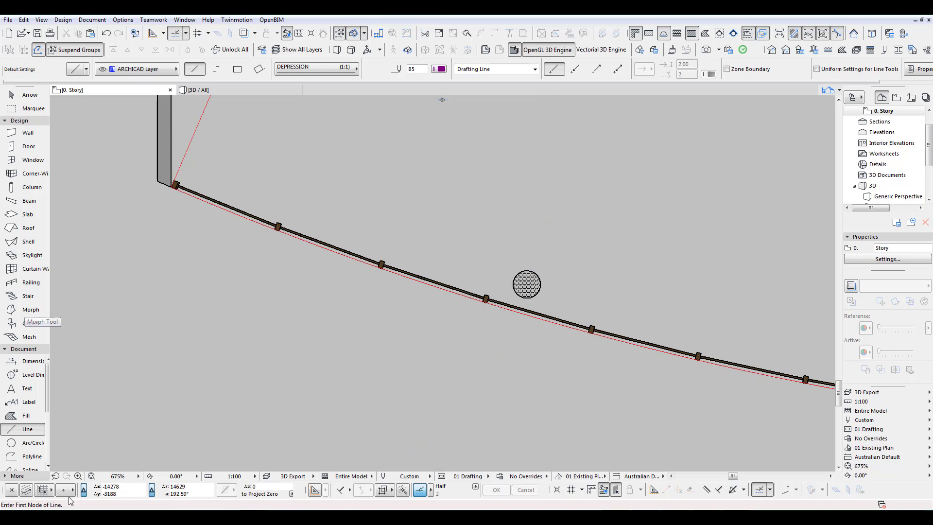
- Switch to Calculator, divide the distance 3963 by 3 to get the panel width, and put the calculator away
key(super)
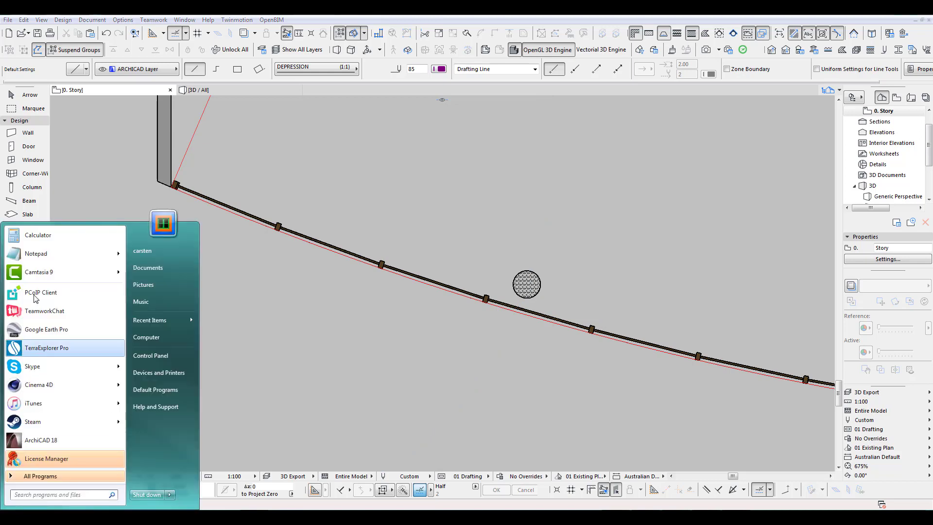
click(38, 236)
drag(125, 192, 158, 206)
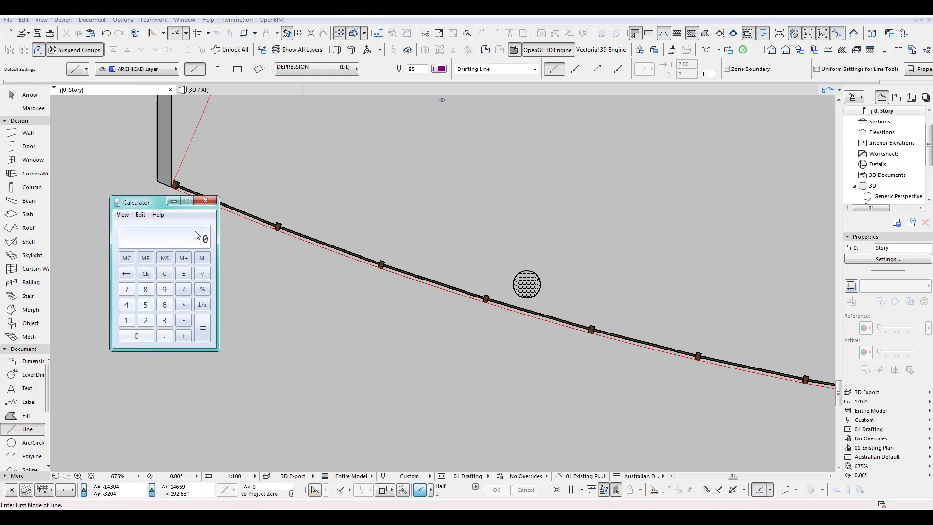
text(3963)
click(186, 291)
click(164, 321)
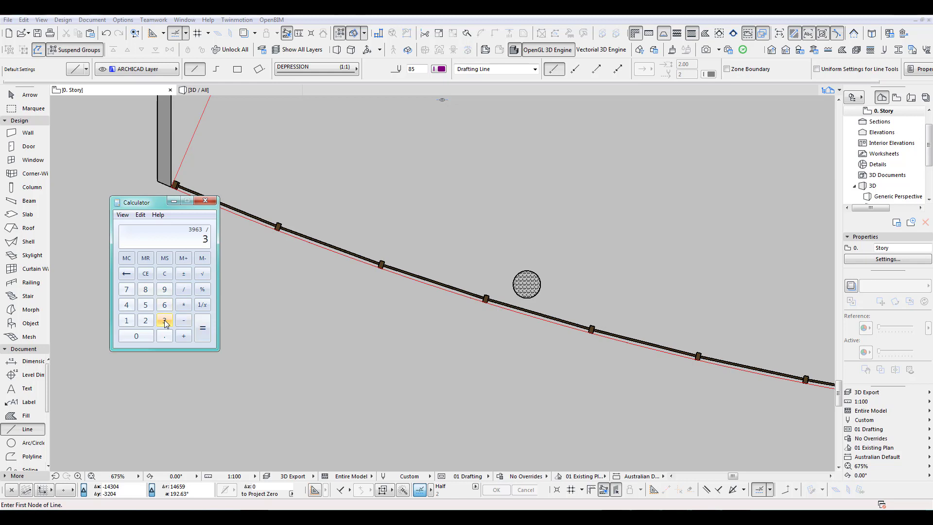
click(201, 335)
drag(148, 204, 0, 204)
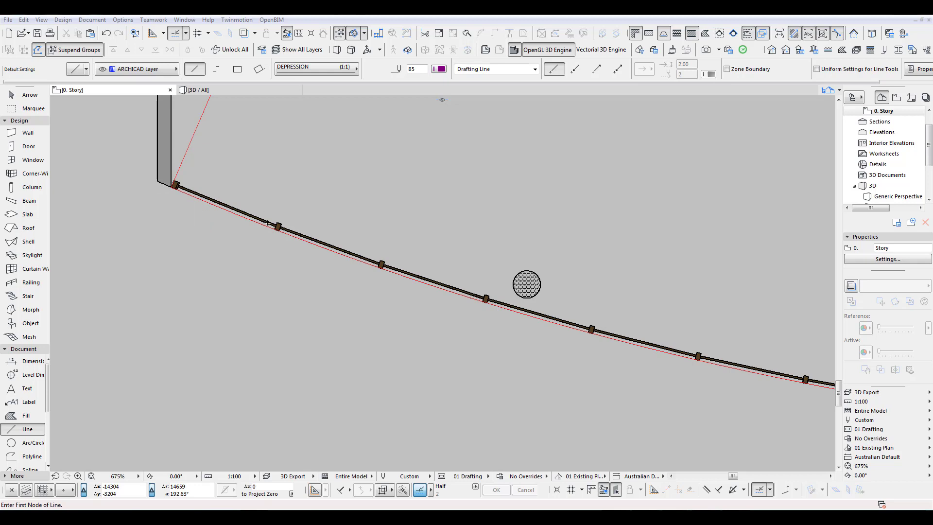
- Set the curved curtain wall's grid column width to 1321 in its scheme
shift+click(280, 229)
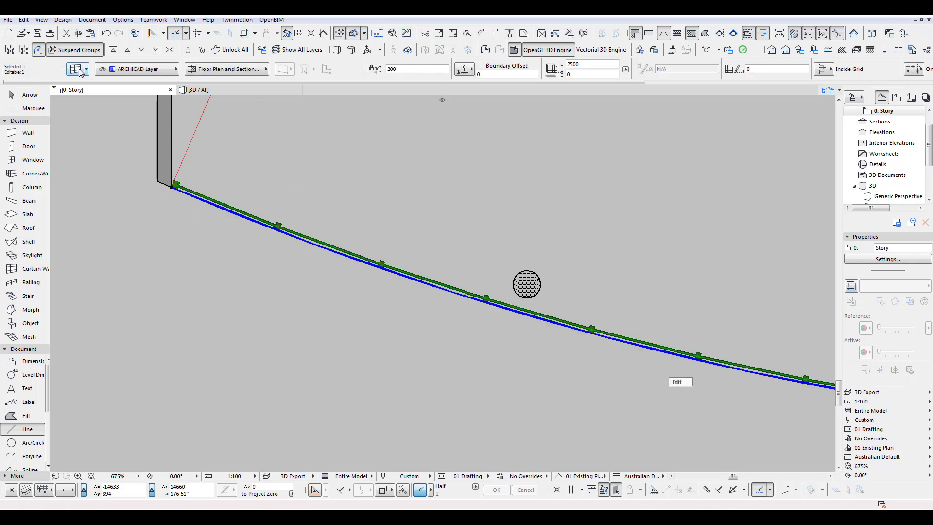
click(78, 70)
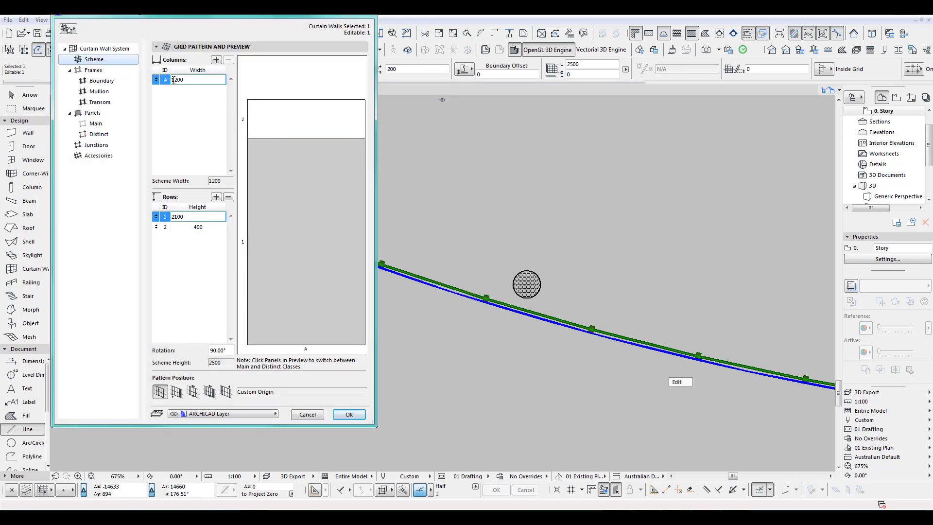
click(174, 80)
text(1321)
click(355, 415)
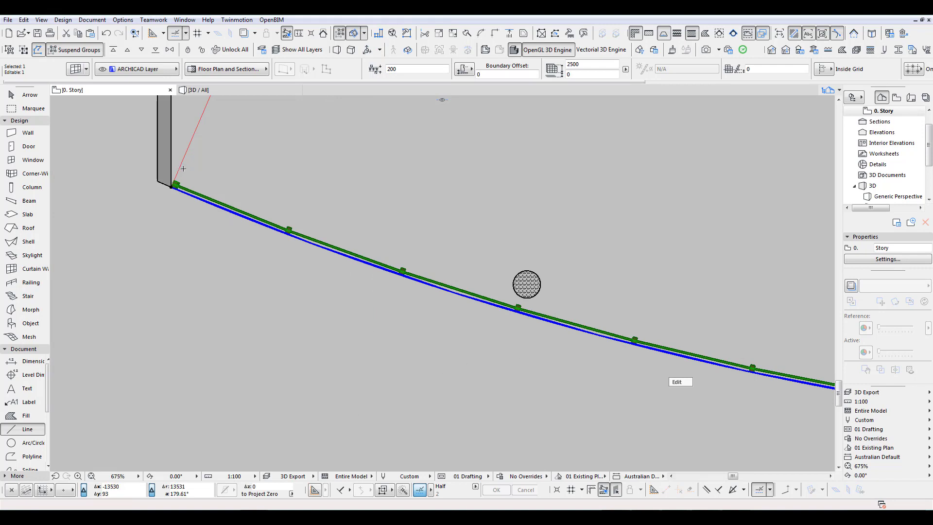
- Examine how the mullions align with the round columns along the curve and how the last panel meets the right wall
scroll(607, 320, down, 3)
middle_drag(608, 321, 223, 317)
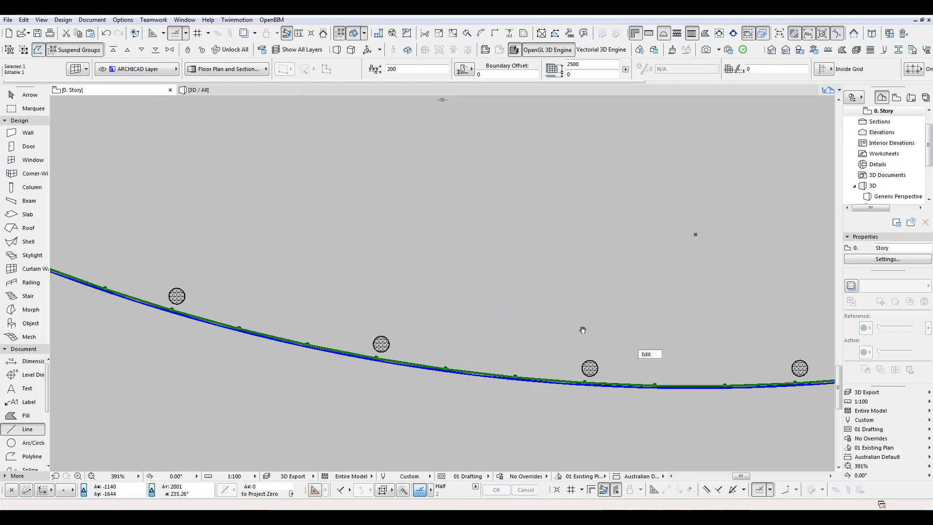
middle_drag(687, 364, 237, 307)
scroll(634, 290, up, 3)
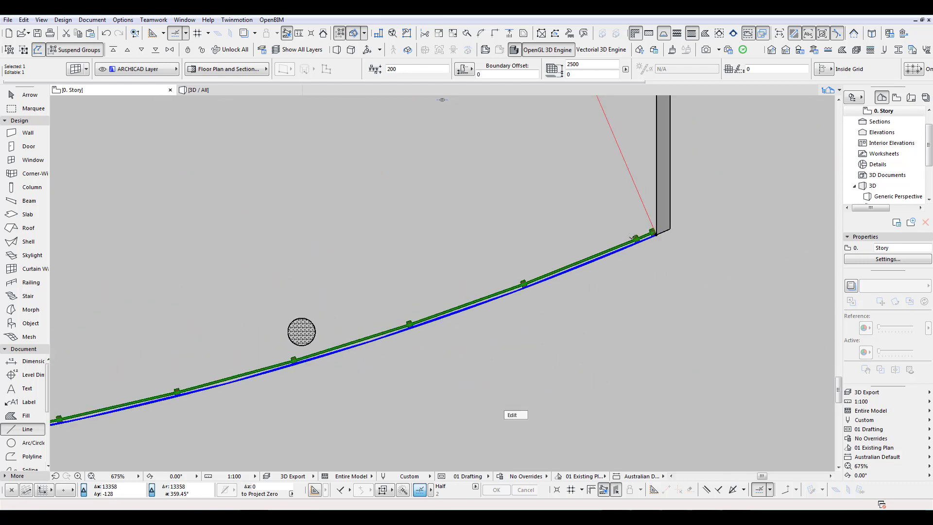
scroll(682, 266, down, 2)
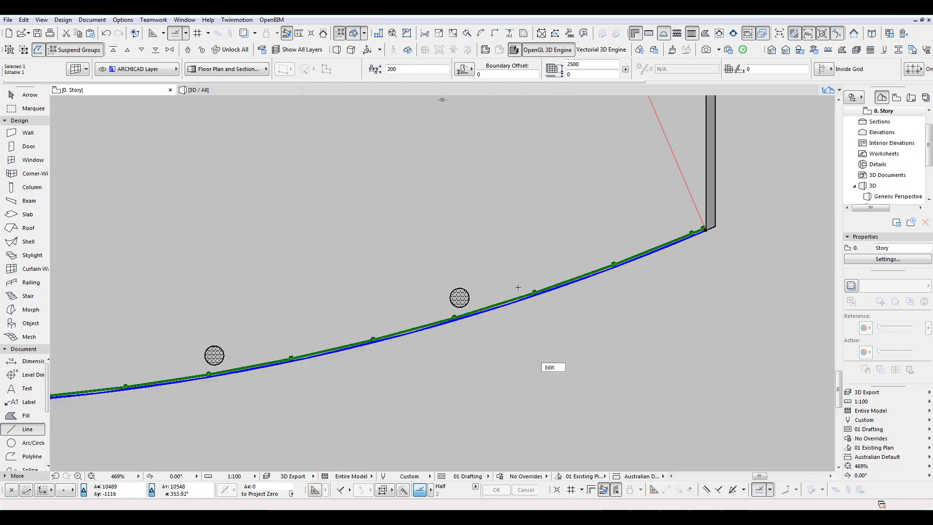
scroll(519, 288, up, 3)
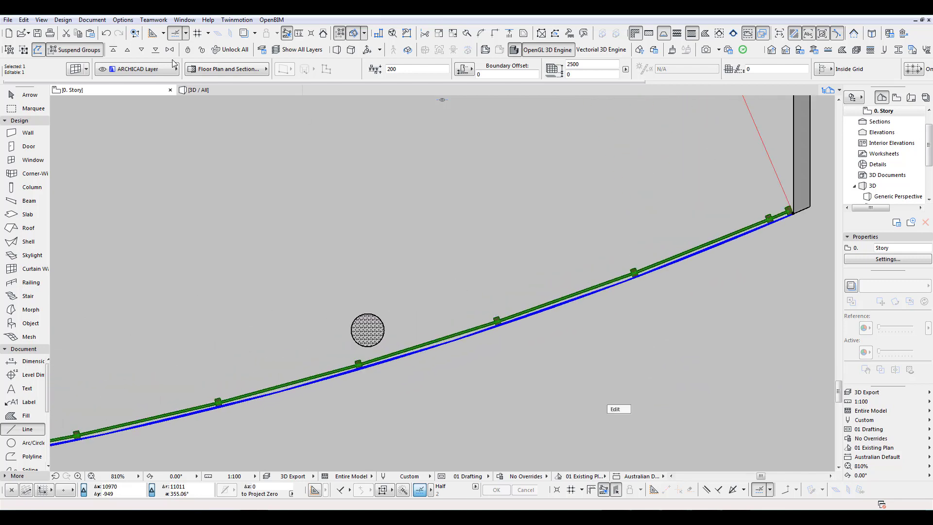
- Try a slightly larger grid column width for the curtain wall, comparing mullions with round columns, and undo the change
click(87, 71)
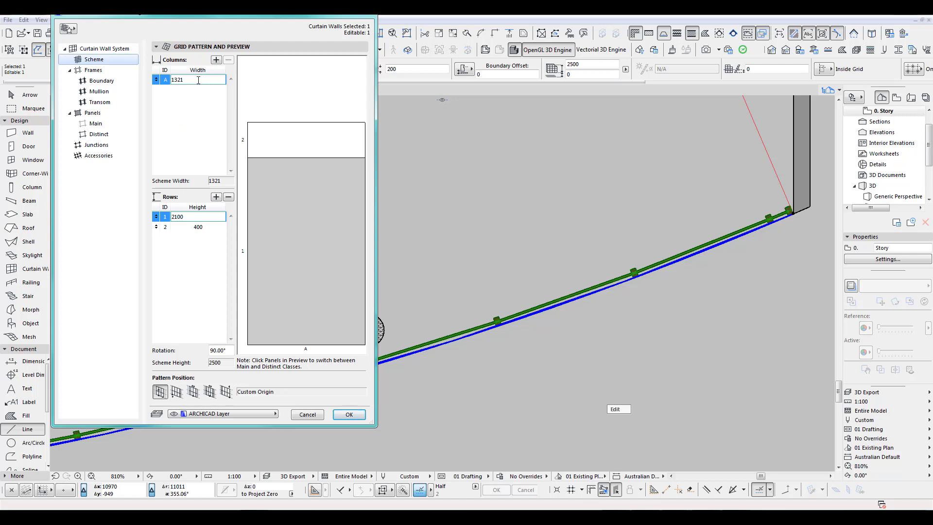
drag(186, 79, 181, 79)
click(349, 414)
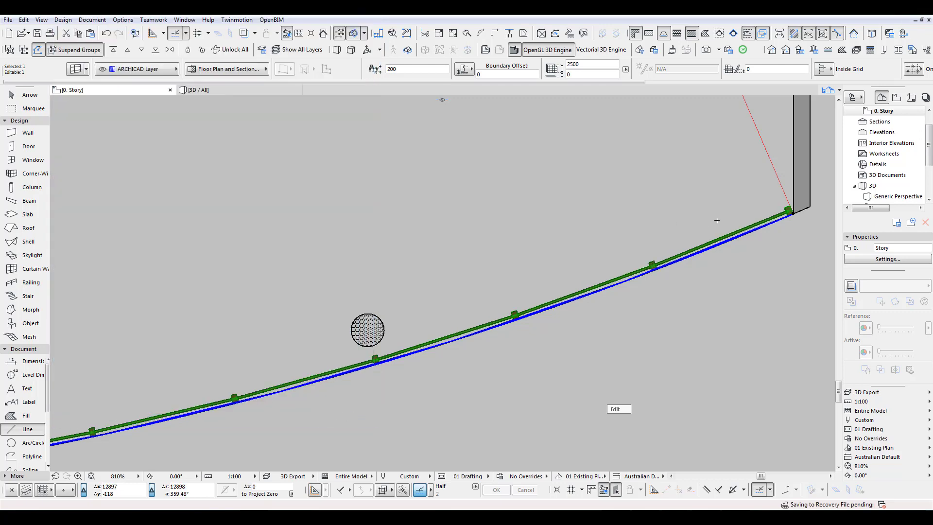
middle_drag(372, 330, 445, 265)
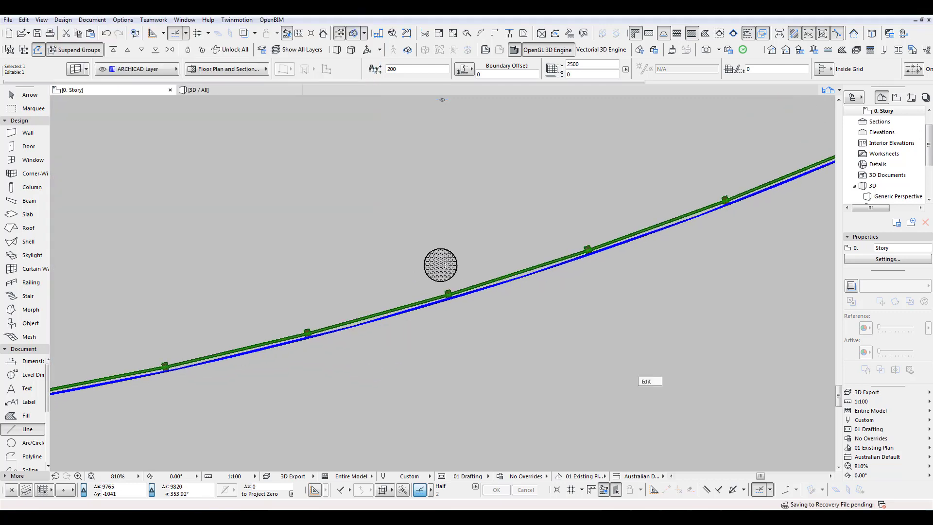
middle_drag(523, 293, 930, 236)
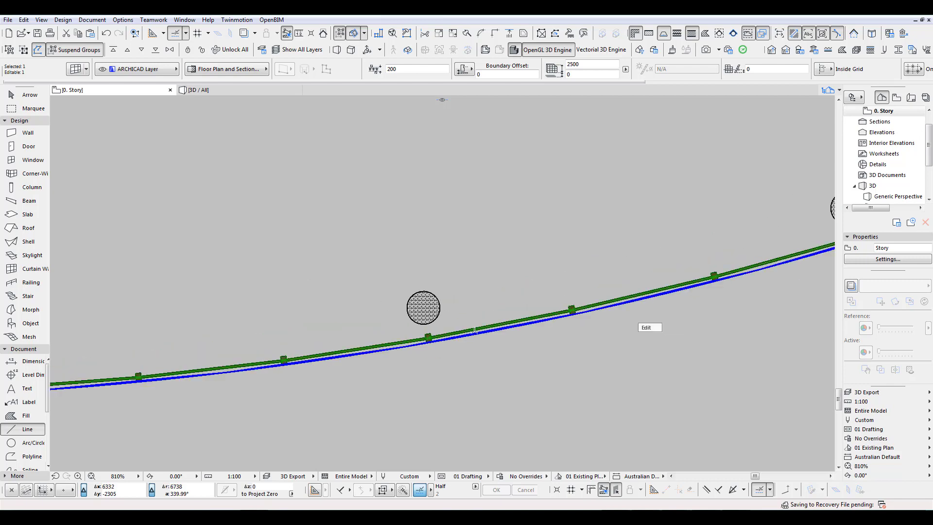
middle_drag(476, 330, 281, 370)
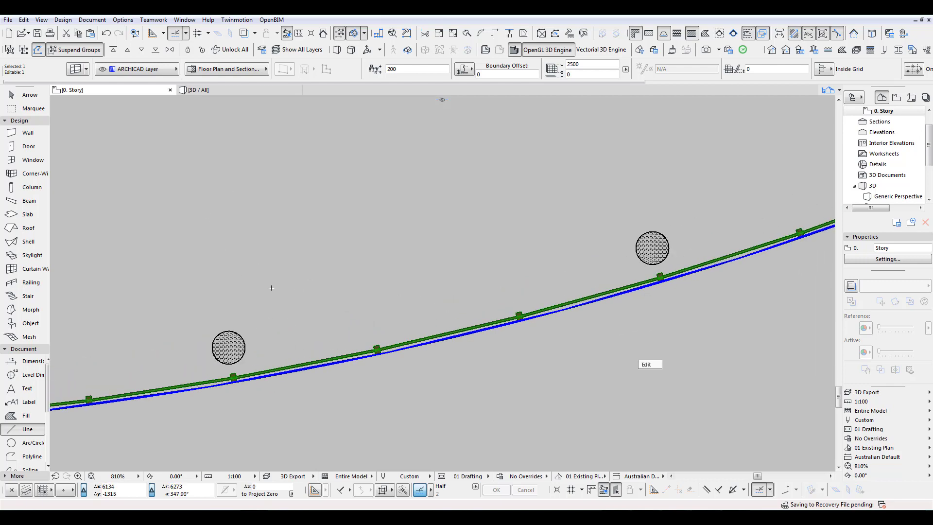
key(ctrl+z)
- Set the curtain wall's grid column width to 1325 and check the mullion position at the last round column
click(76, 69)
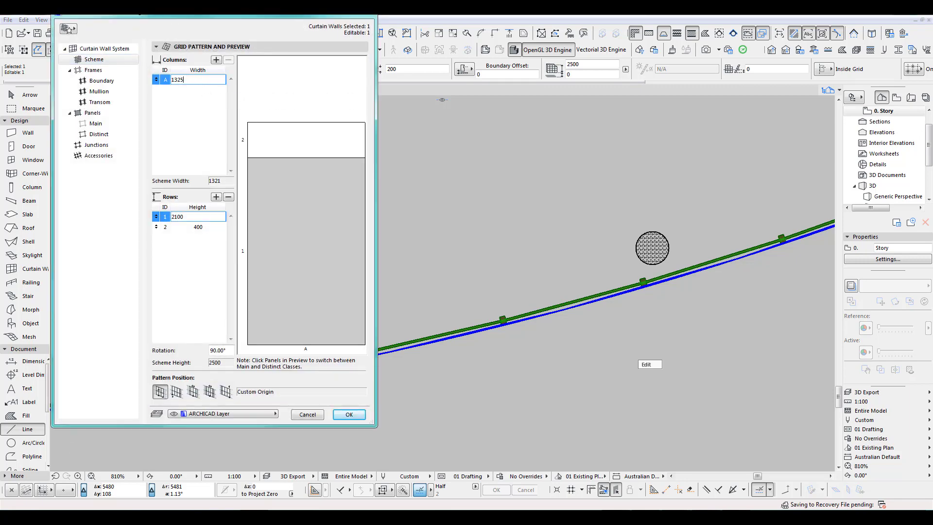
click(349, 414)
middle_drag(478, 343, 297, 395)
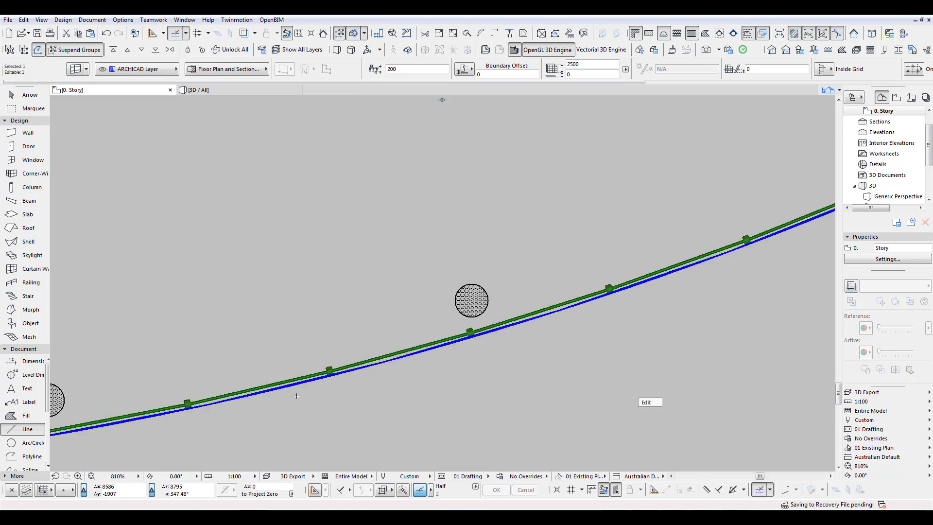
- Check the mullions against the columns up to the right wall and set the curtain wall's grid column width to 1328
scroll(512, 306, down, 7)
middle_drag(332, 354, 804, 316)
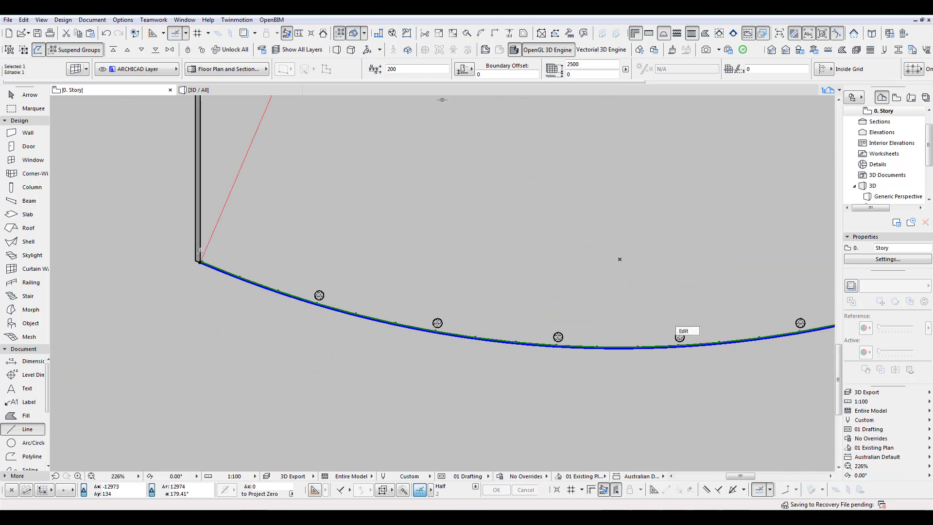
middle_drag(641, 330, 205, 375)
scroll(486, 355, up, 5)
middle_drag(482, 363, 311, 392)
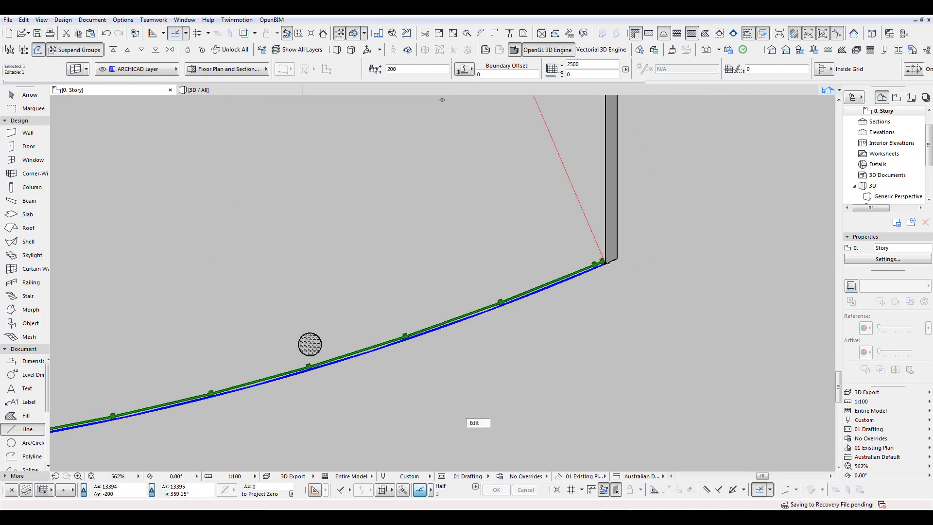
click(77, 69)
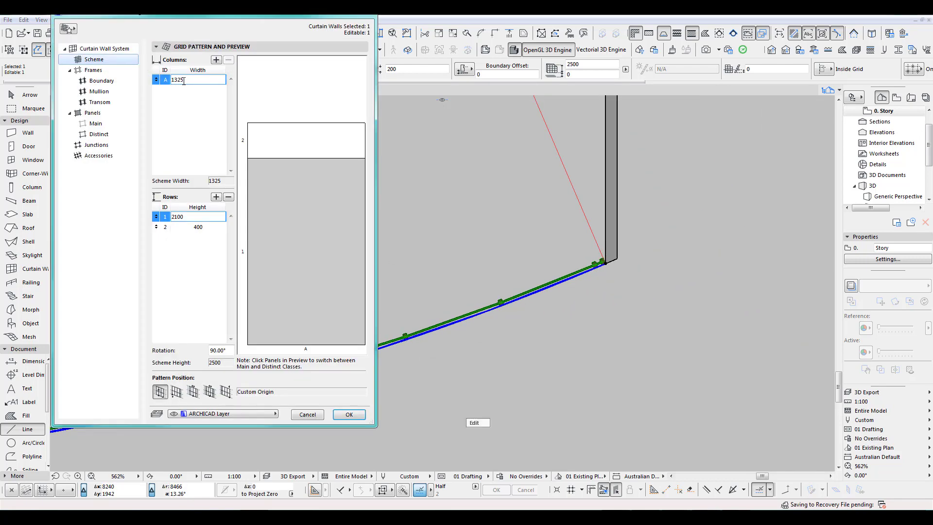
drag(179, 80, 190, 80)
click(349, 414)
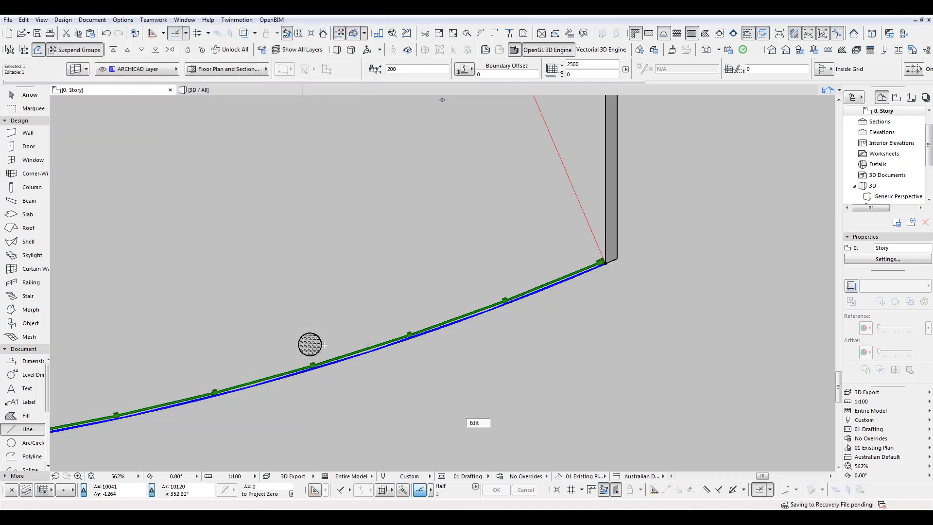
- Increase the curtain wall's grid column width slightly so the last full panel reaches the right side wall
click(75, 69)
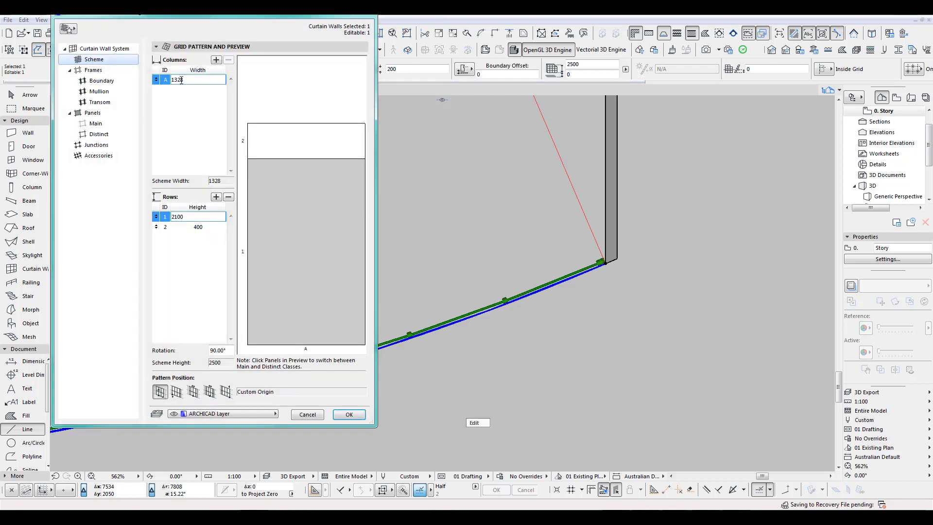
drag(178, 81, 193, 81)
key(Return)
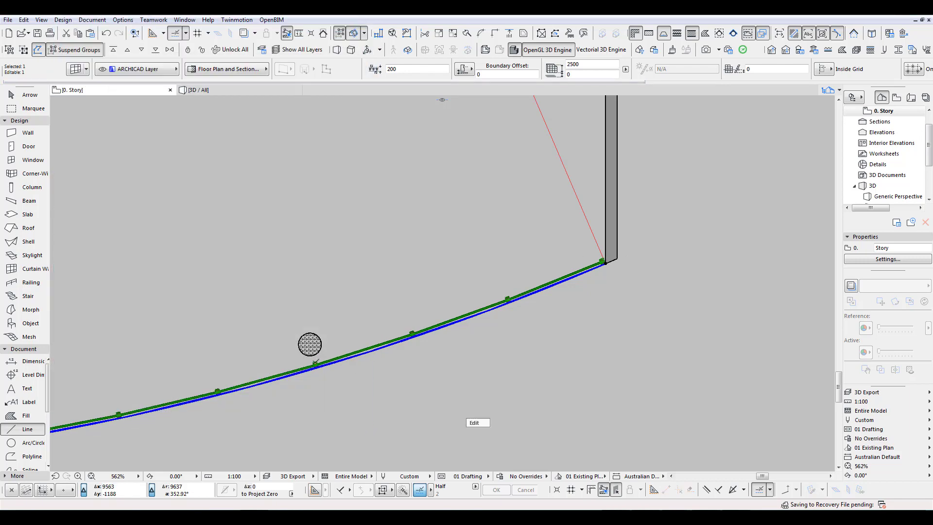
- Deselect the curtain wall and examine its mullions and the round columns in a 3D view from the curved front
scroll(534, 371, down, 3)
key(Escape)
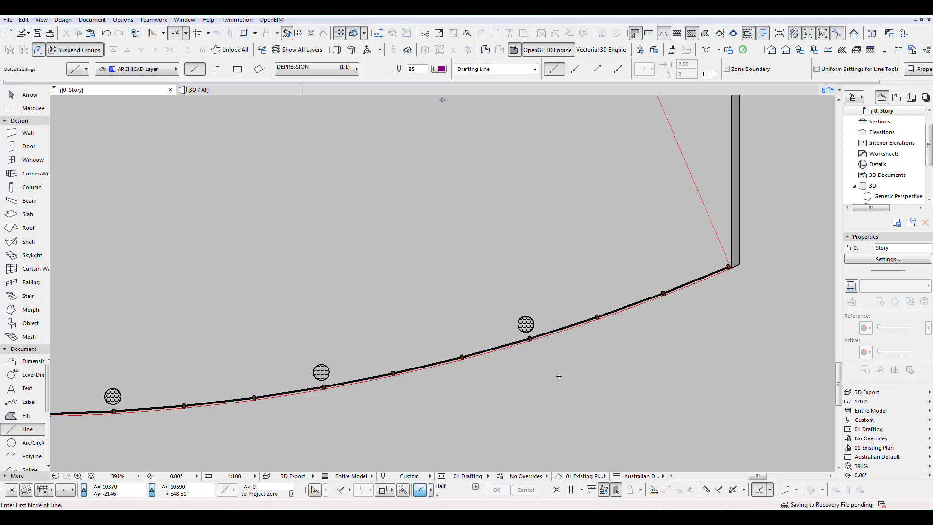
key(F3)
shift+middle_drag(602, 294, 561, 335)
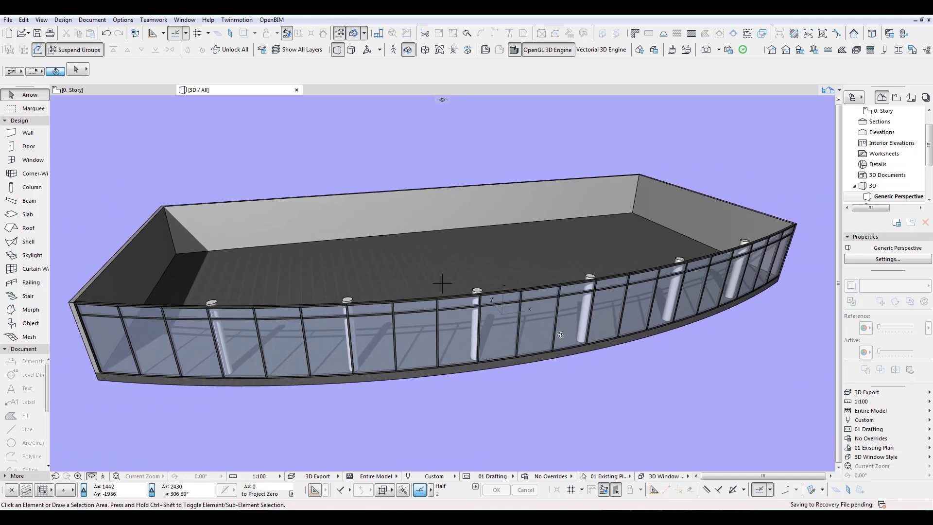